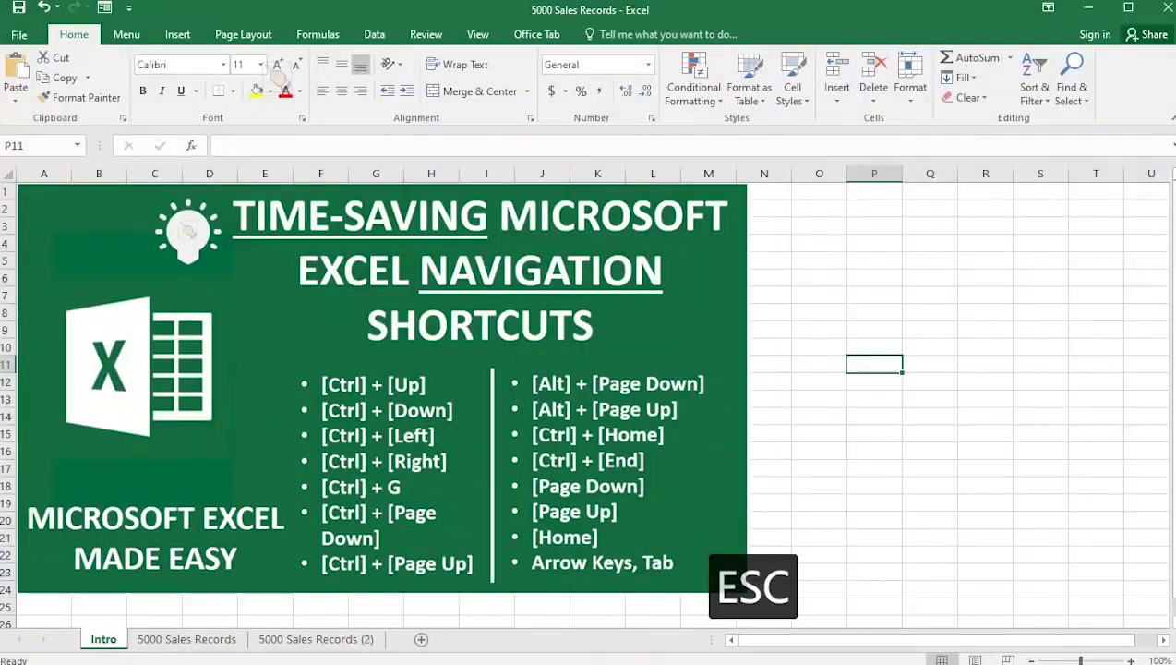
# Switch from the Intro sheet to the 5000 Sales Records sheet.
pyautogui.click(186, 639)
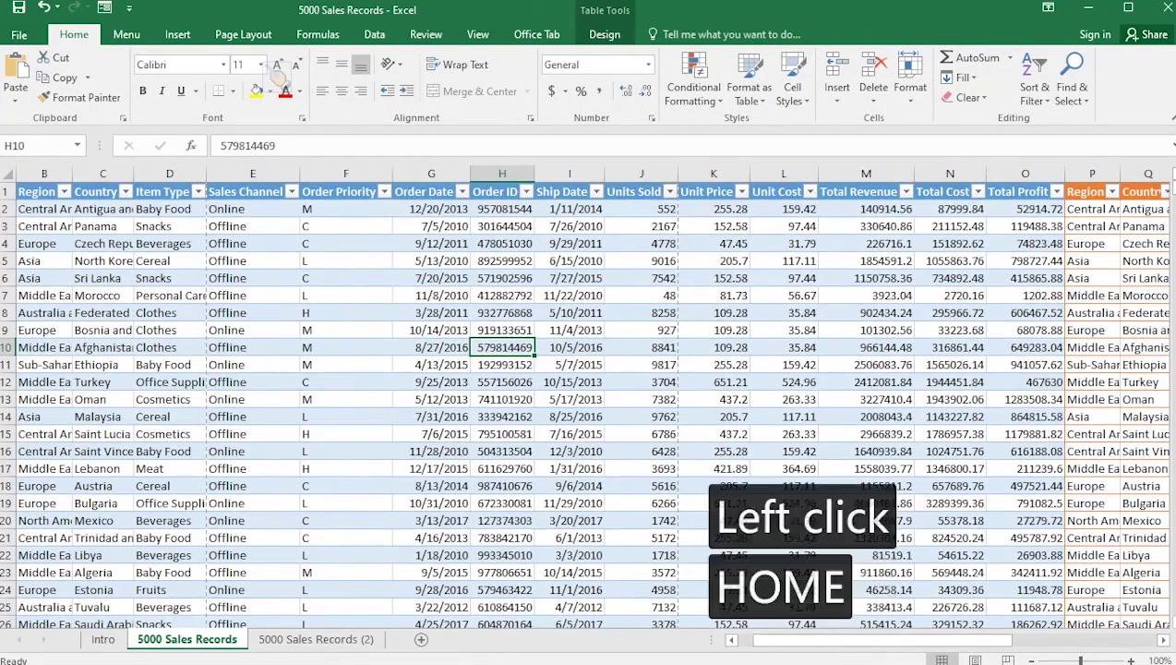
# Return to column A with Home, then jump from Sales Channel cells up to header E1 twice.
pyautogui.press('Home')
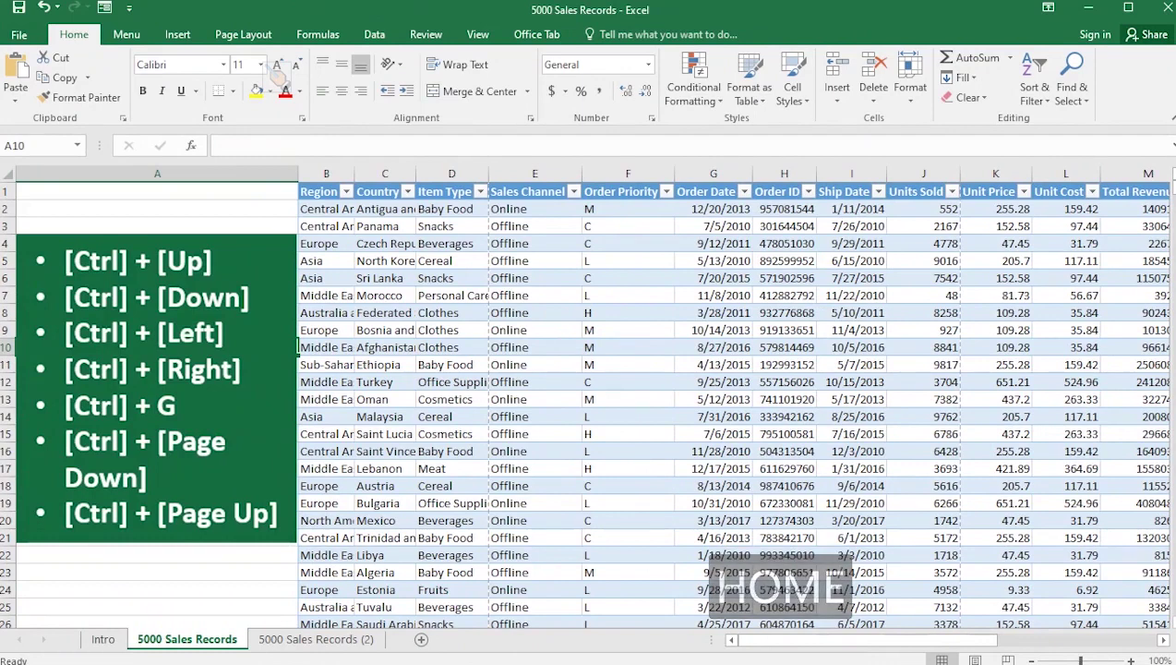
pyautogui.click(535, 365)
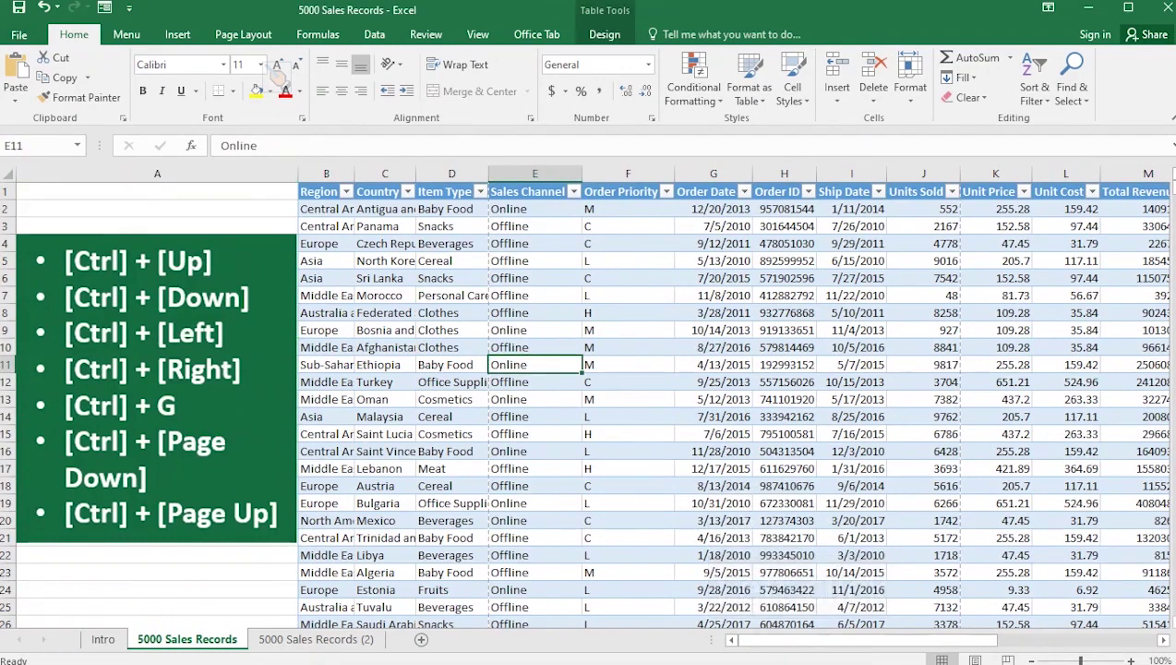
pyautogui.click(555, 441)
pyautogui.hotkey('ctrl', 'Up')
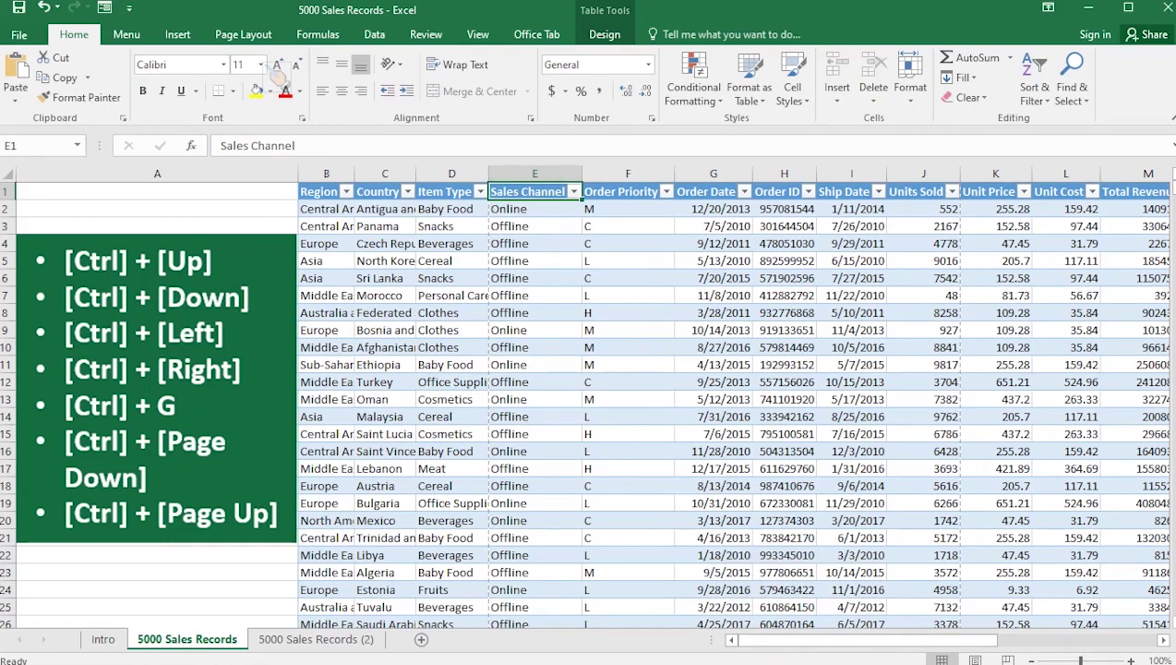
pyautogui.click(534, 451)
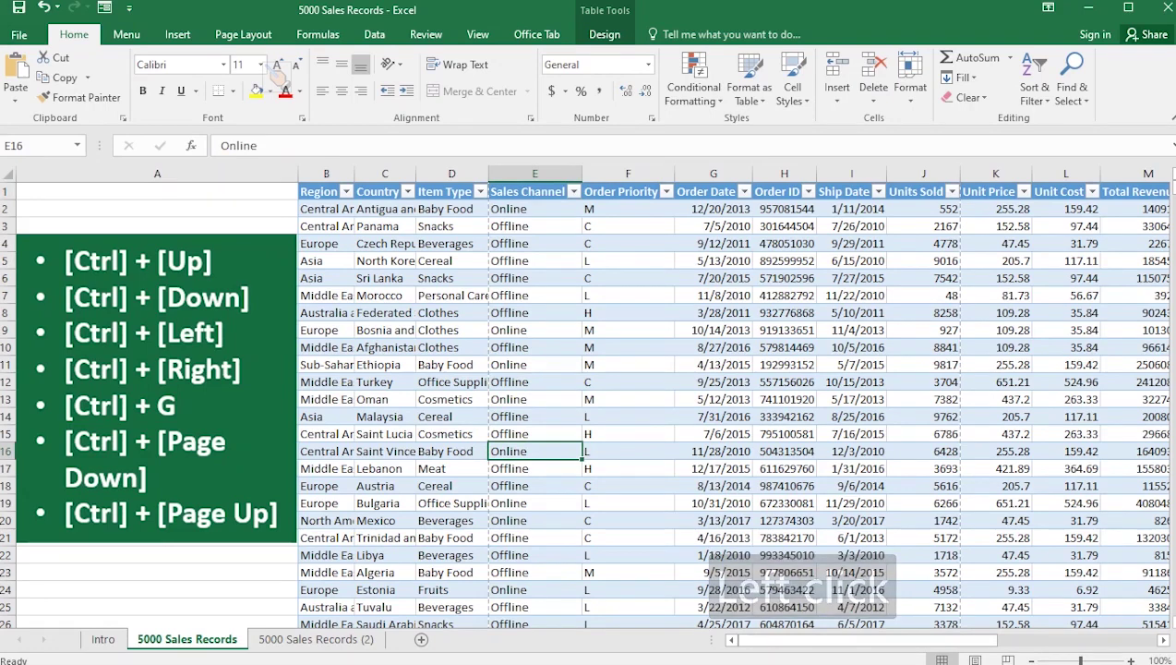
pyautogui.hotkey('ctrl', 'Up')
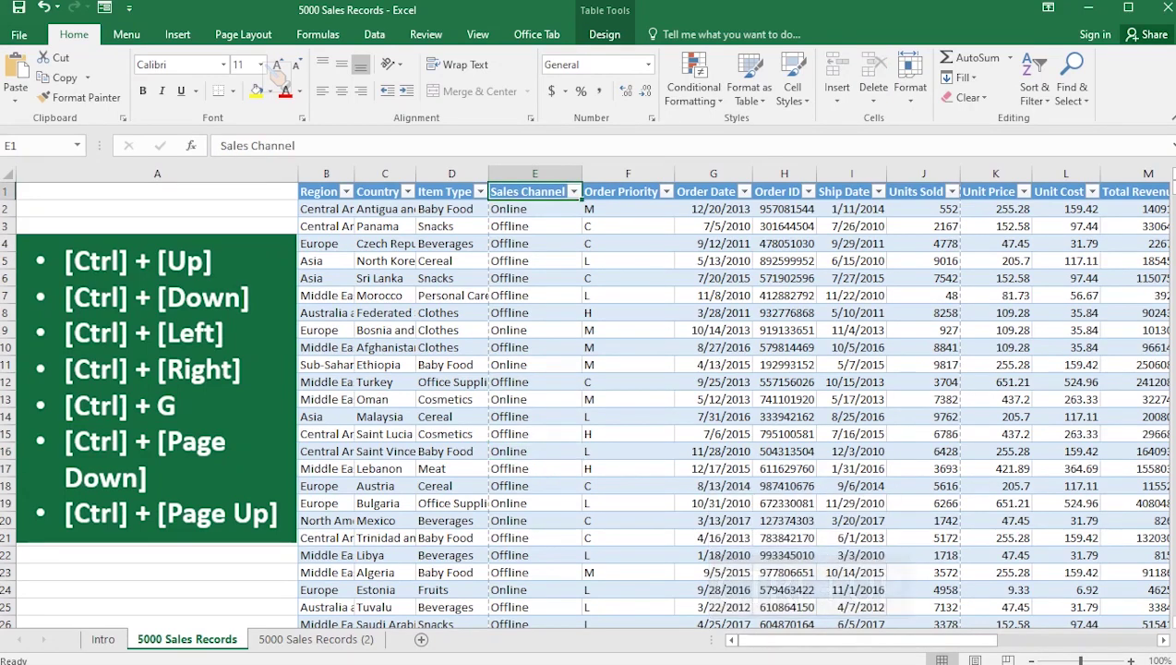
pyautogui.click(956, 454)
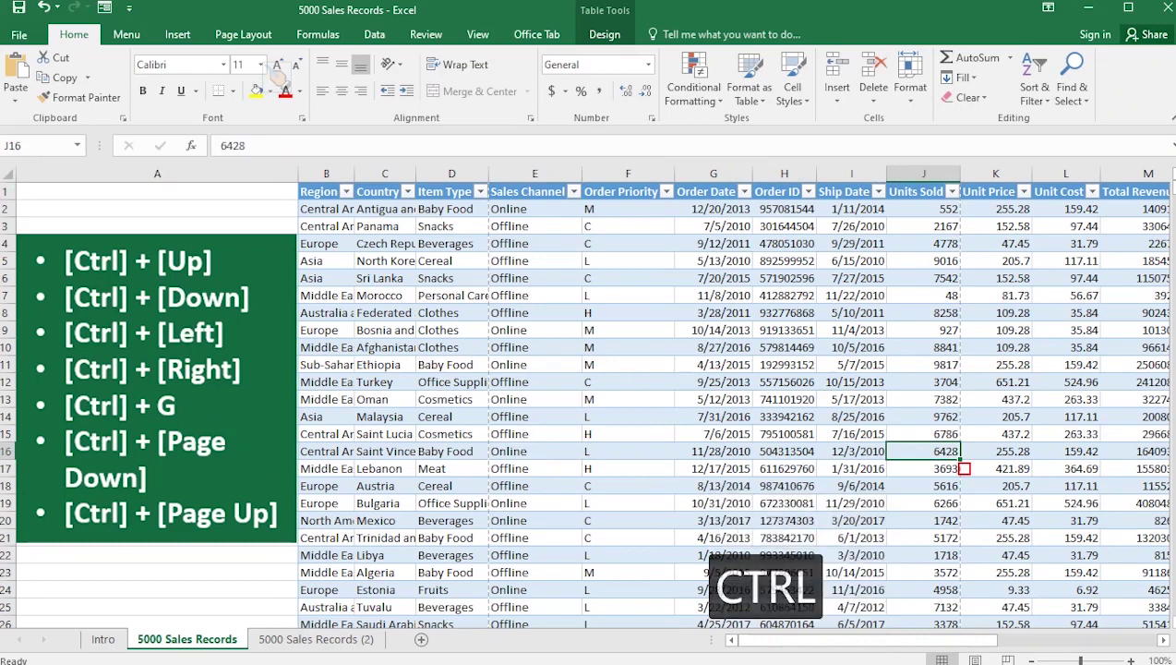
# Jump to the Units Sold header, then Sales Channel's last row 5001 and back up.
pyautogui.hotkey('ctrl', 'Up')
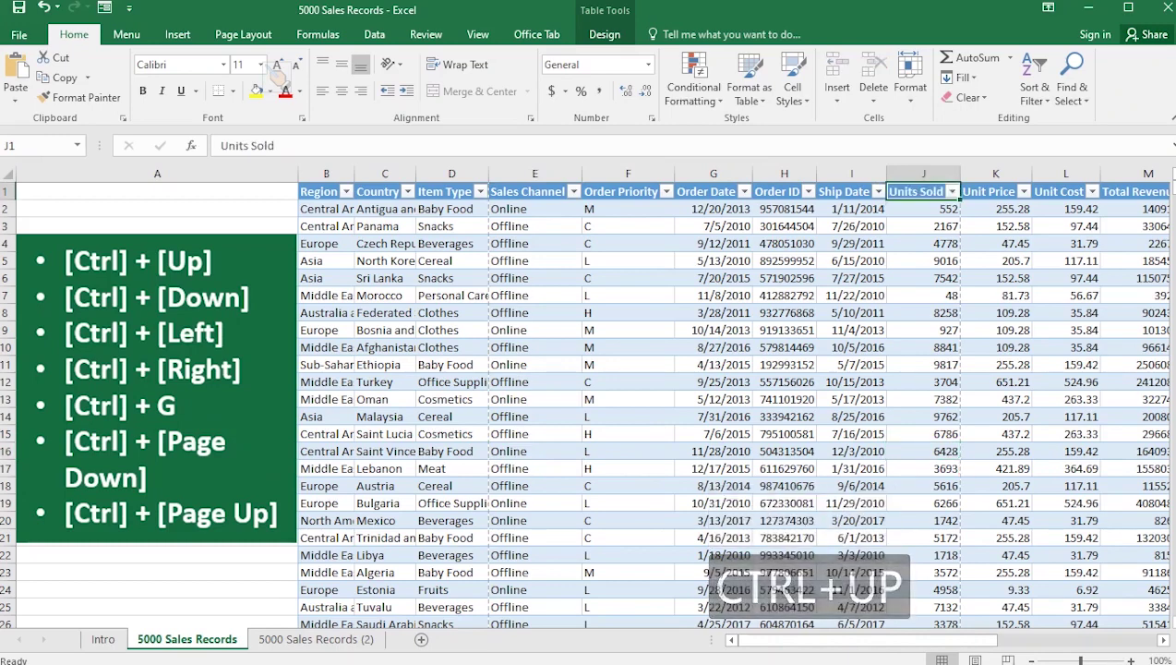
pyautogui.click(534, 416)
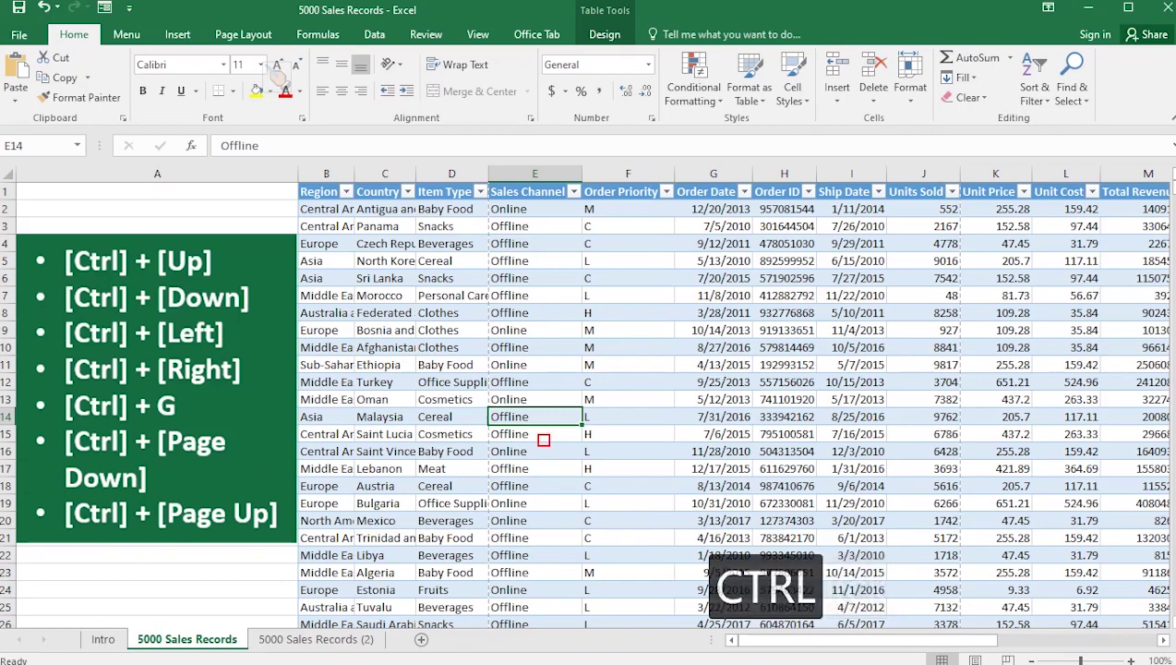
pyautogui.hotkey('ctrl', 'Down')
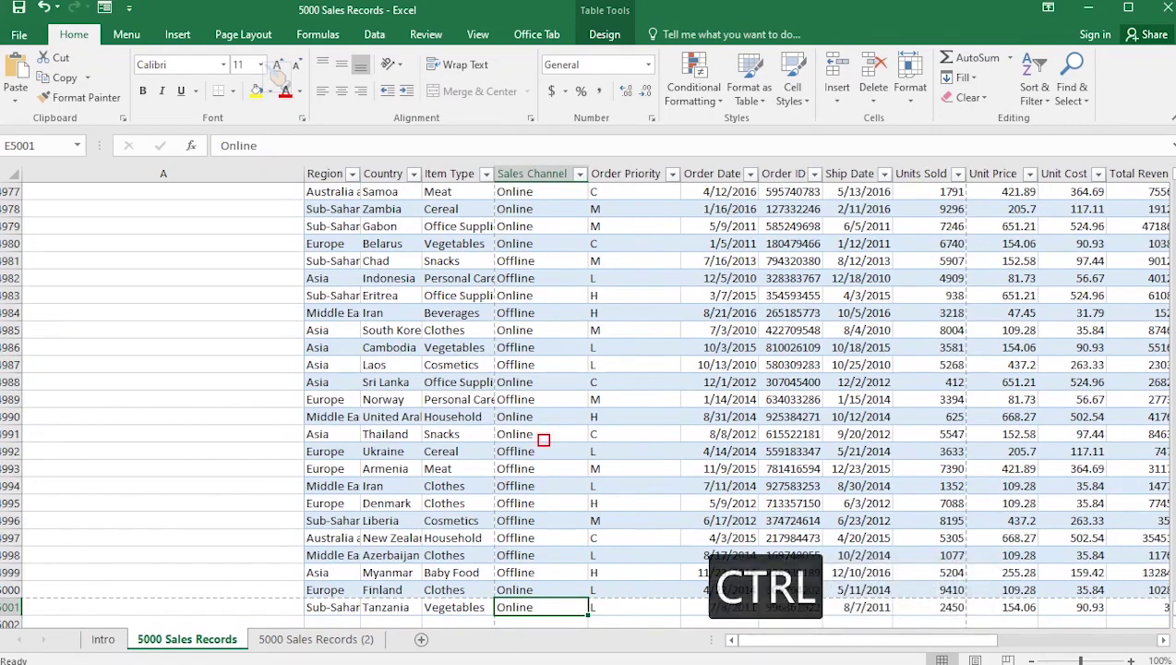
pyautogui.hotkey('ctrl', 'Up')
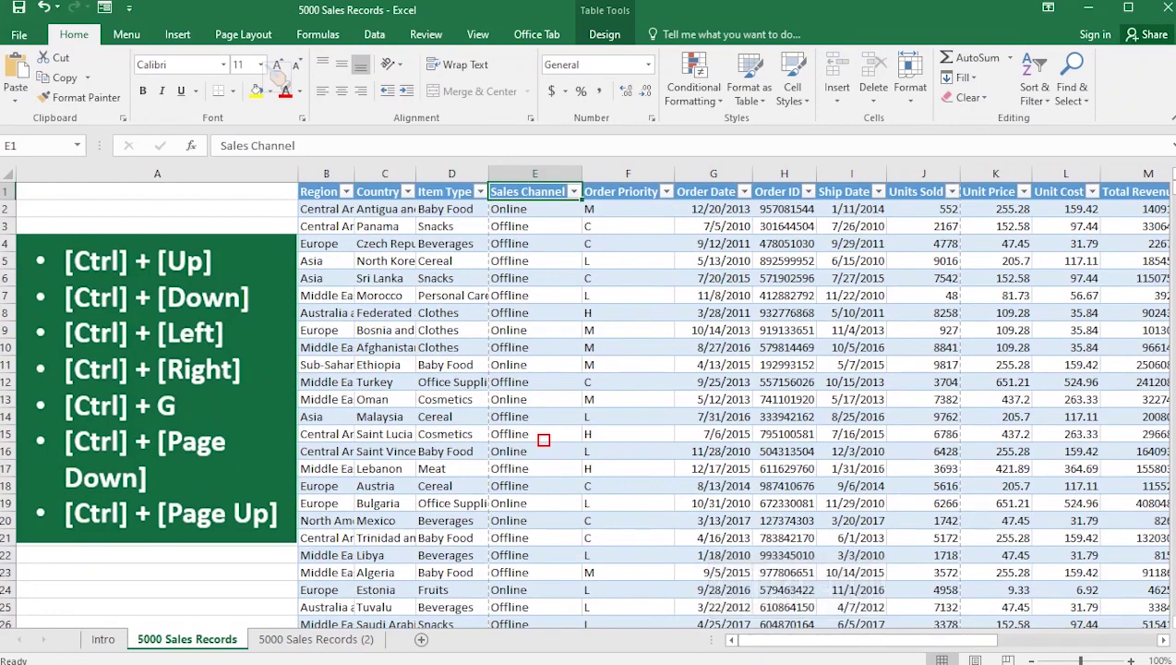
# From F13, jump to the bottom of Order Priority and back to its header.
pyautogui.click(627, 382)
pyautogui.click(633, 406)
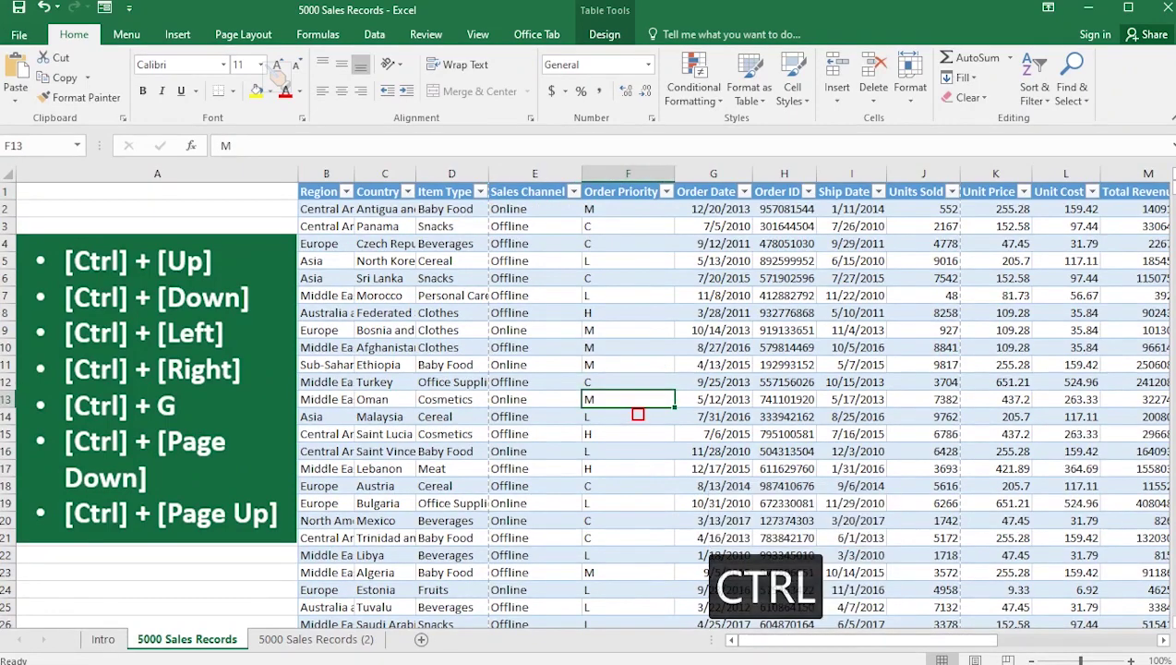
pyautogui.hotkey('ctrl', 'Down')
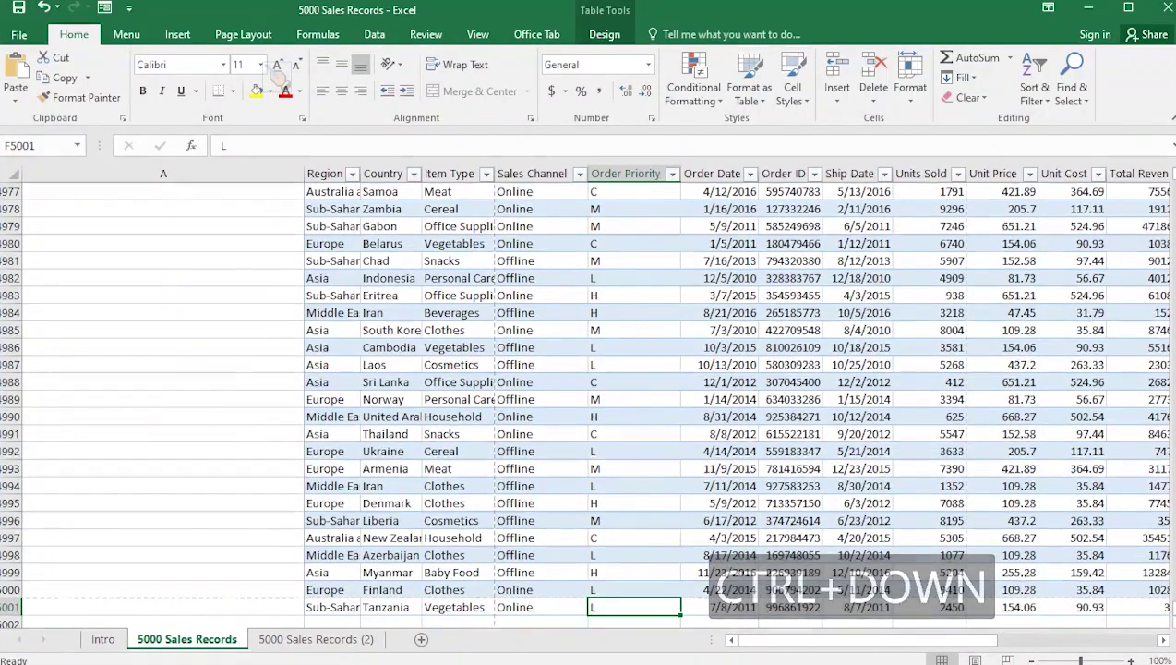
pyautogui.hotkey('ctrl', 'Up')
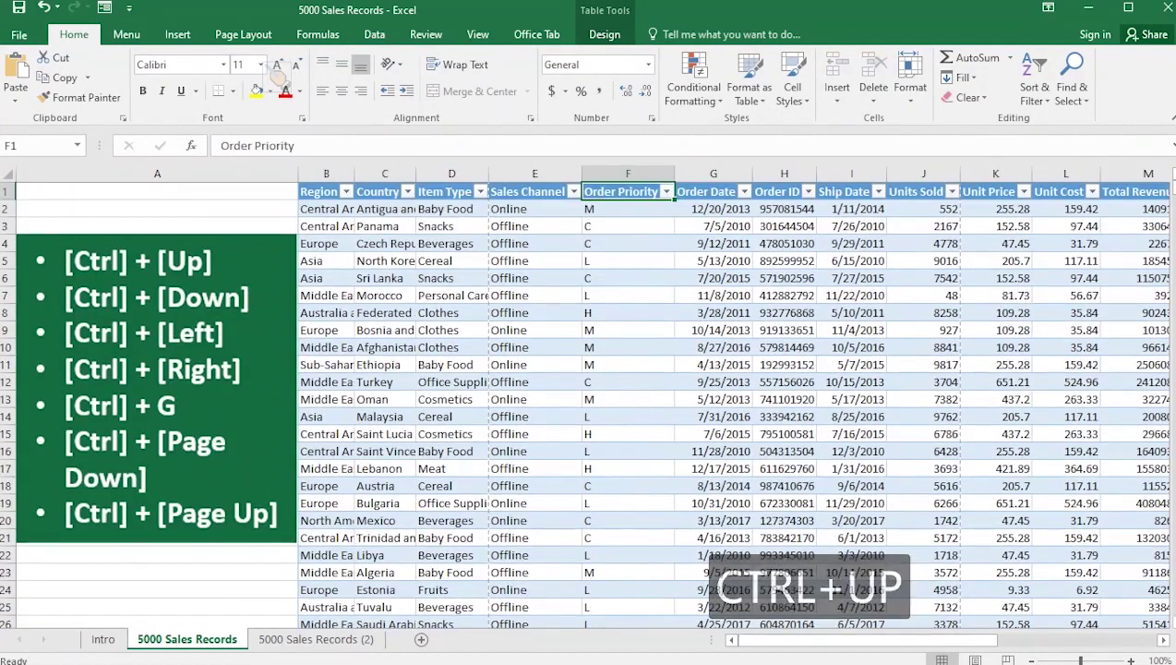
pyautogui.click(628, 398)
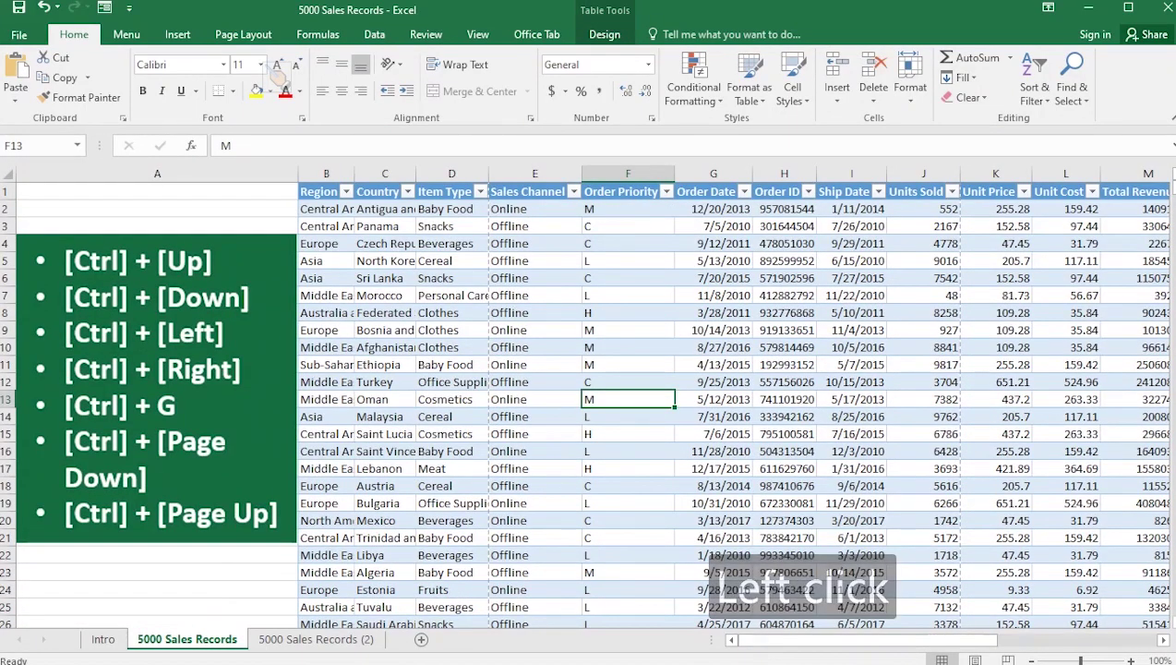
pyautogui.press('ctrl')
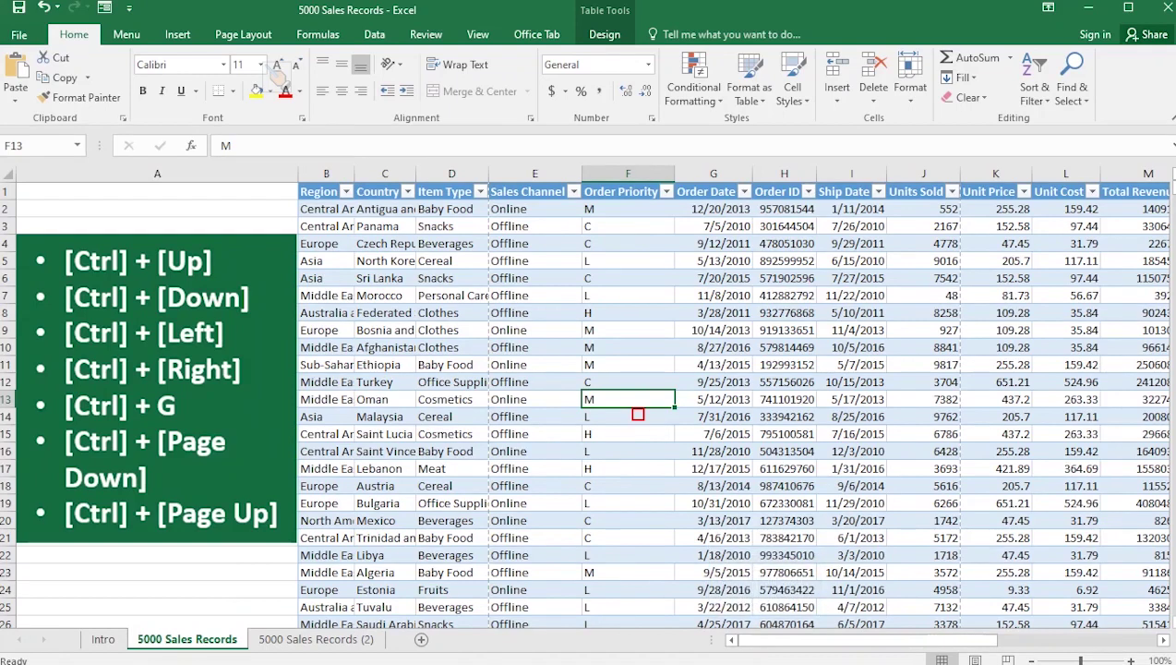
# Jump right along row 13 from F13 past Total Profit to the last column AC13.
pyautogui.hotkey('ctrl', 'Right')
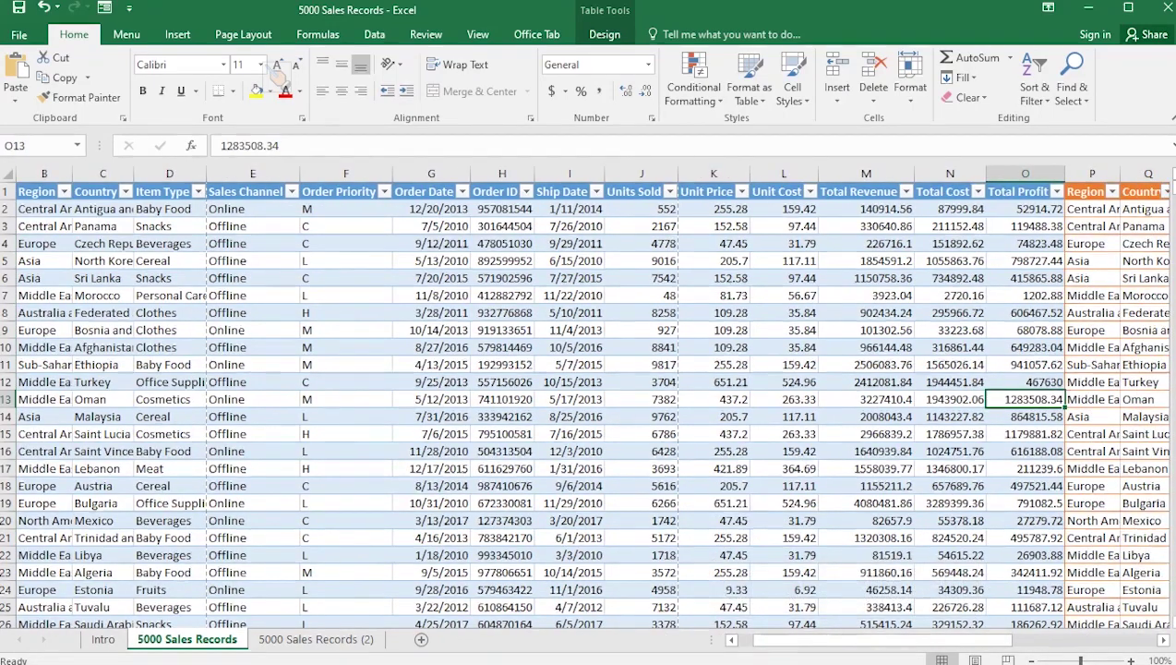
pyautogui.press('Right')
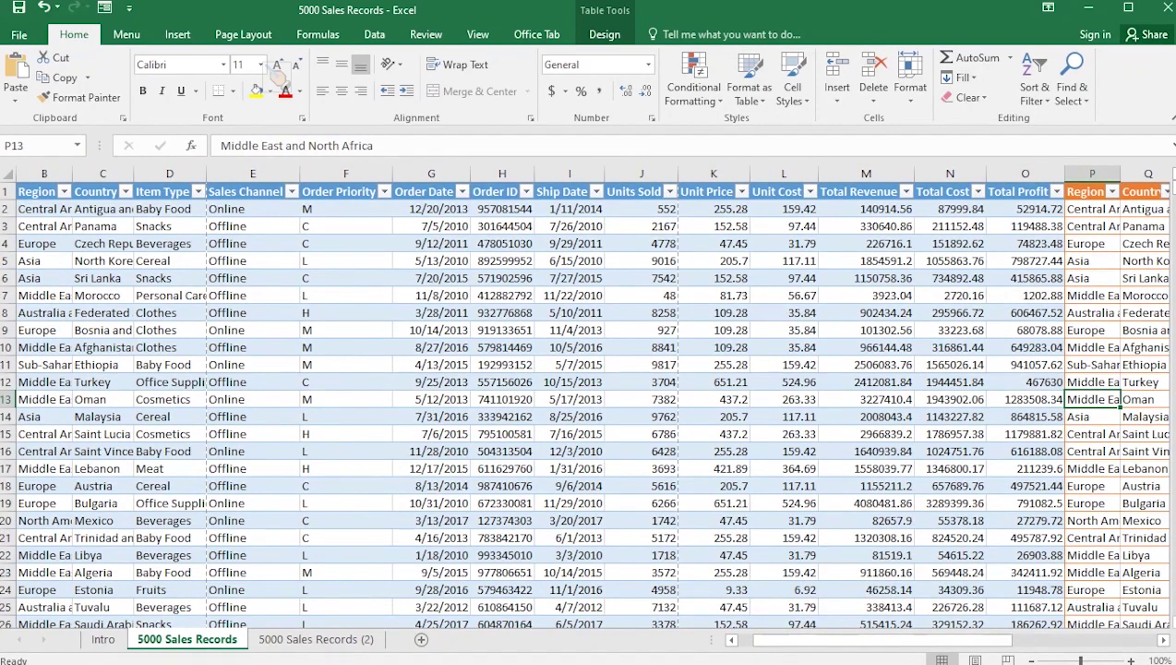
pyautogui.hscroll(5, 614, 406)
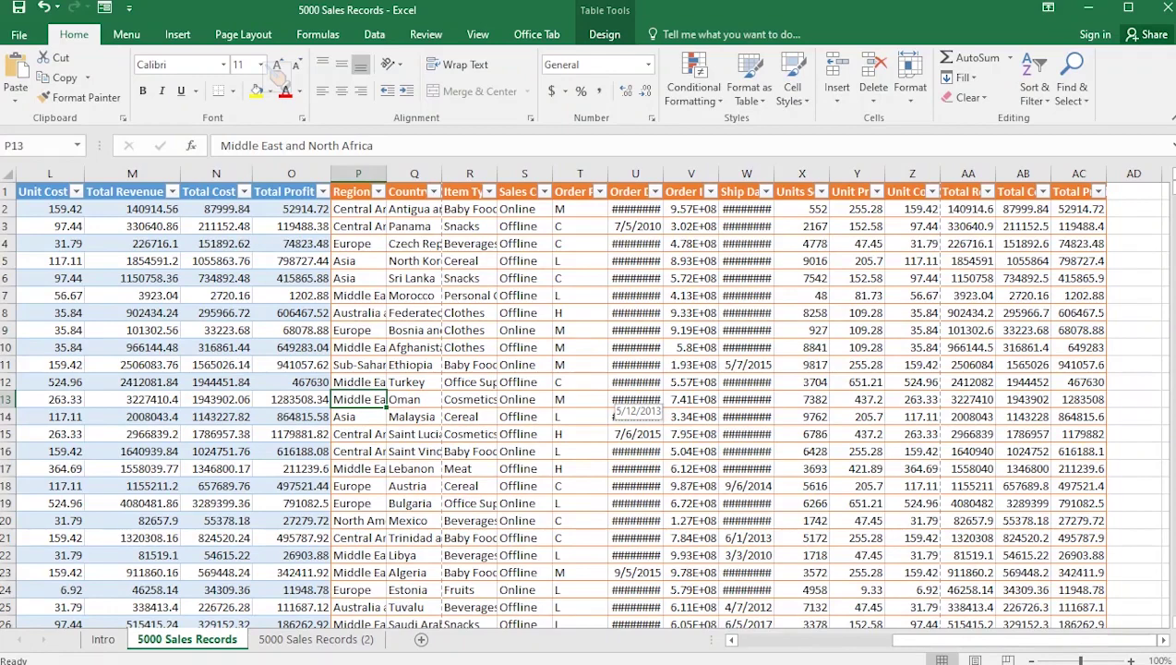
pyautogui.hotkey('ctrl', 'Right')
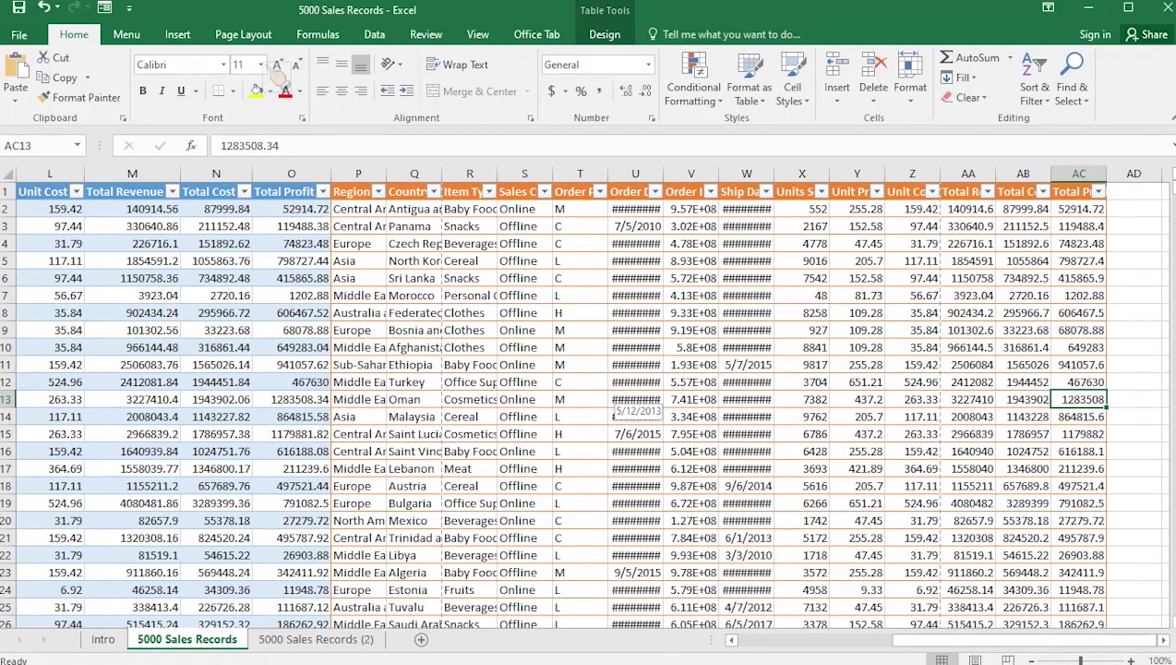
pyautogui.press('ctrl')
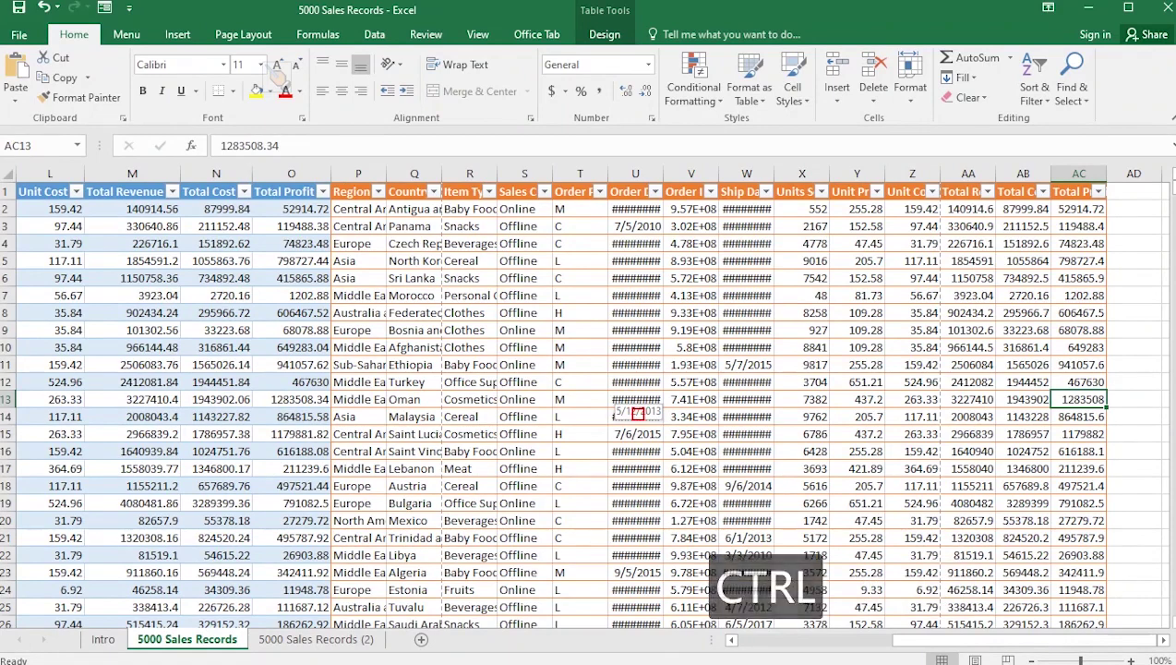
# Jump left along row 13 back through P13, O13 and B13 to column A.
pyautogui.hotkey('ctrl', 'Left')
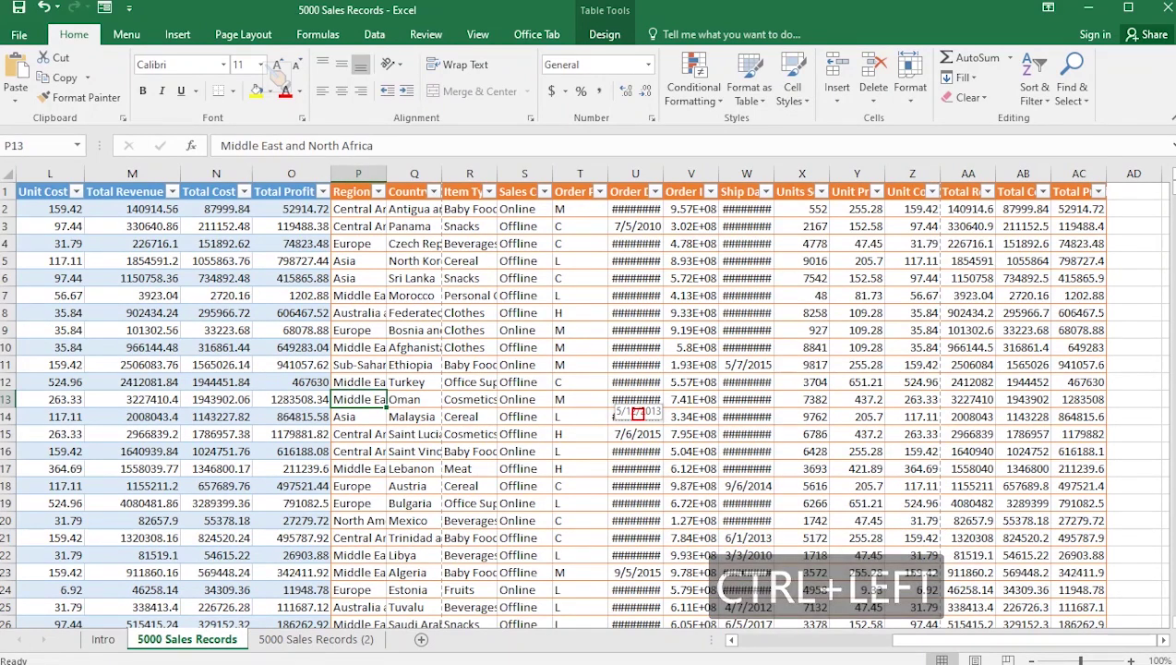
pyautogui.hotkey('ctrl', 'Left')
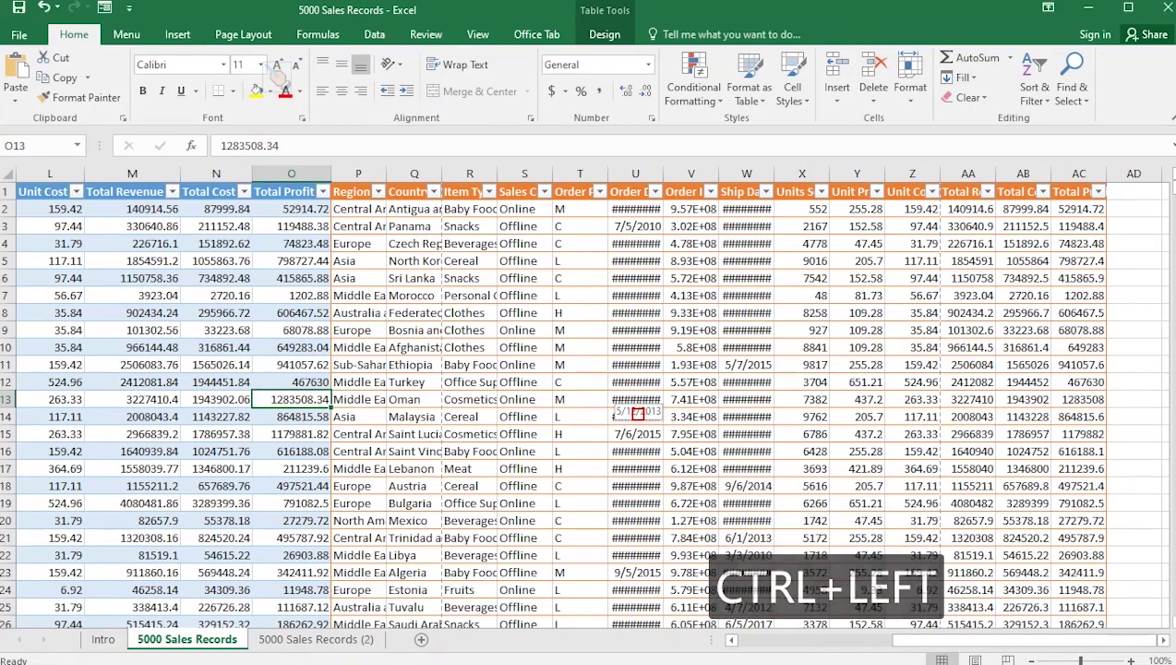
pyautogui.hotkey('ctrl', 'Left')
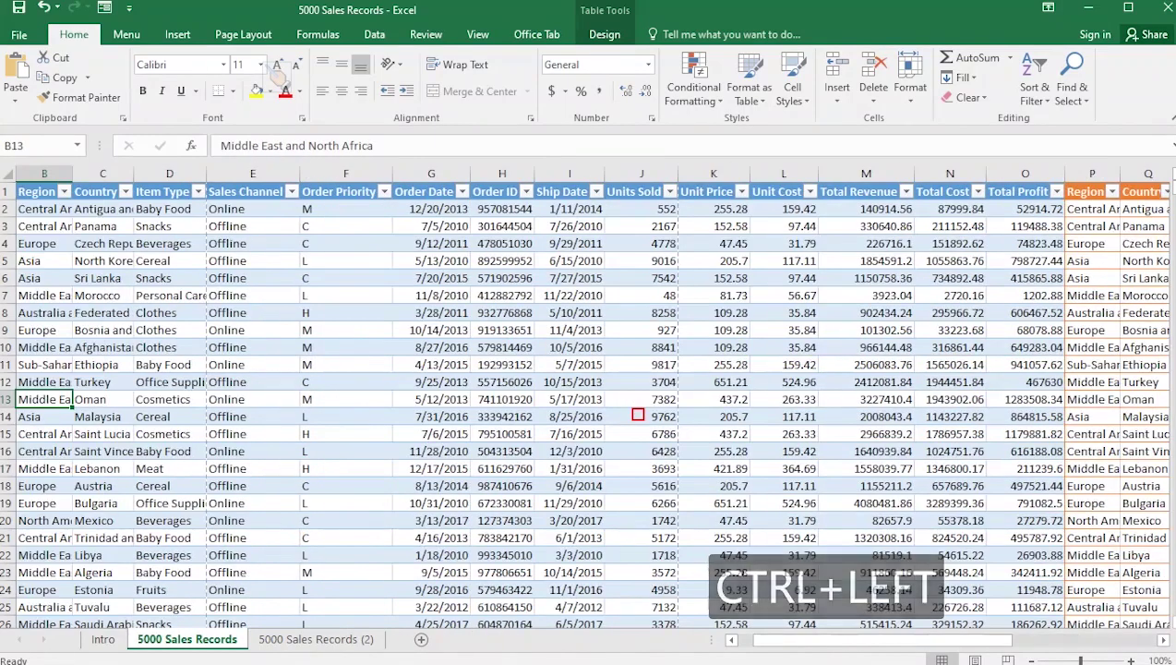
pyautogui.hotkey('ctrl', 'Left')
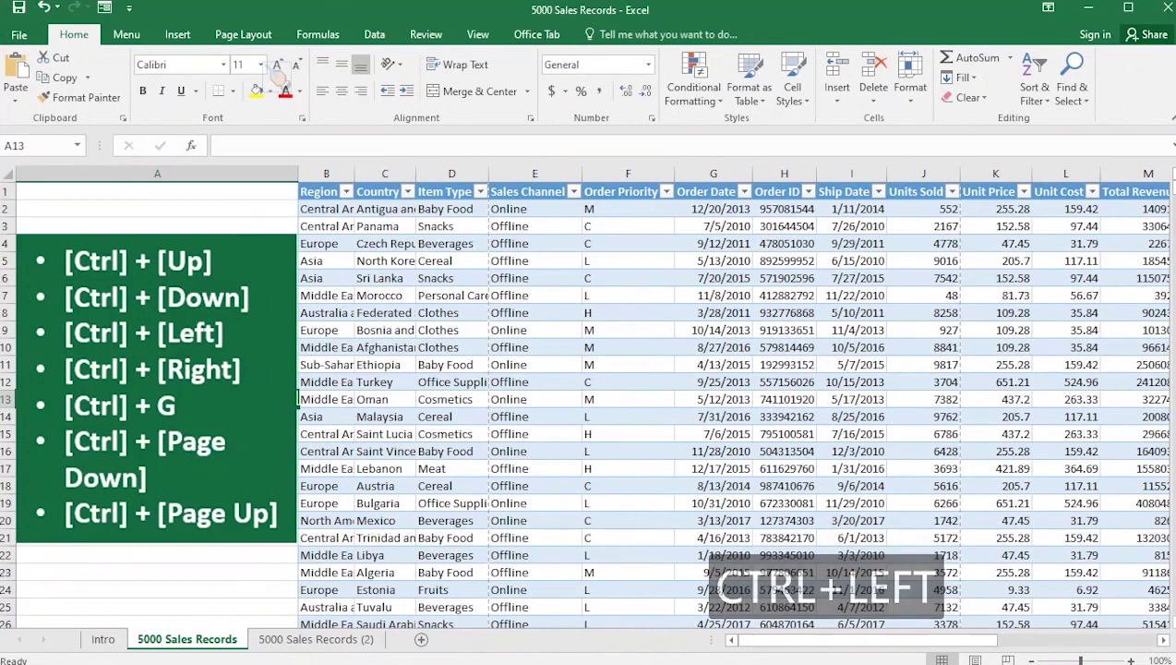
pyautogui.click(533, 347)
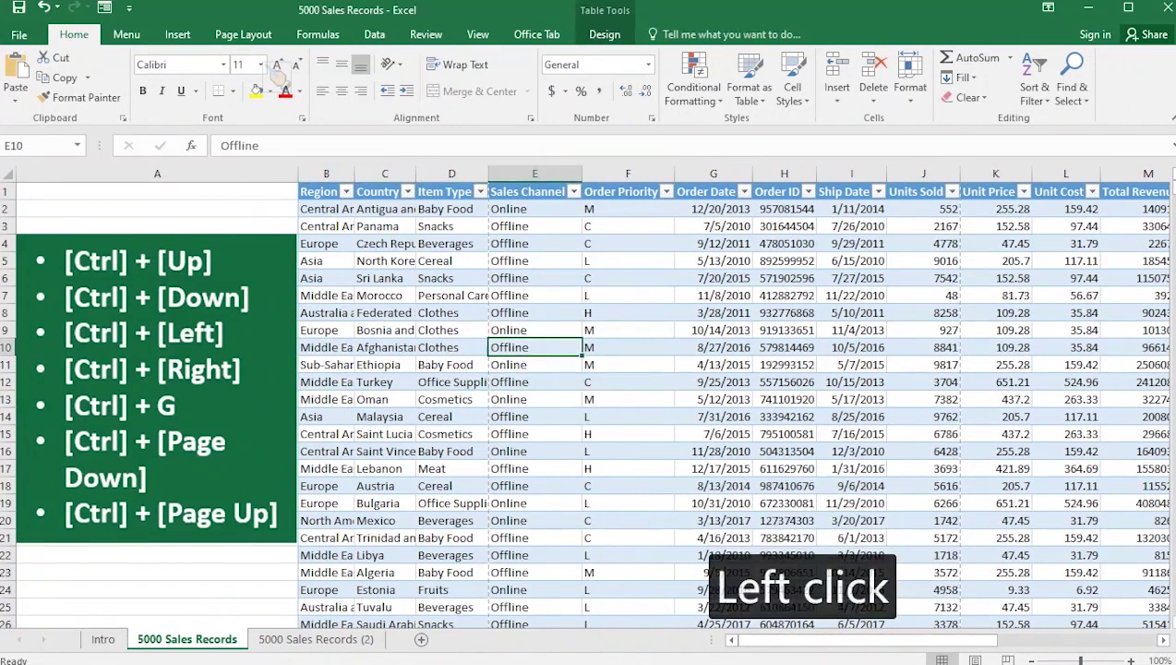
# From cell E12, bring up the Go To dialog and dismiss it with Esc without jumping.
pyautogui.click(533, 381)
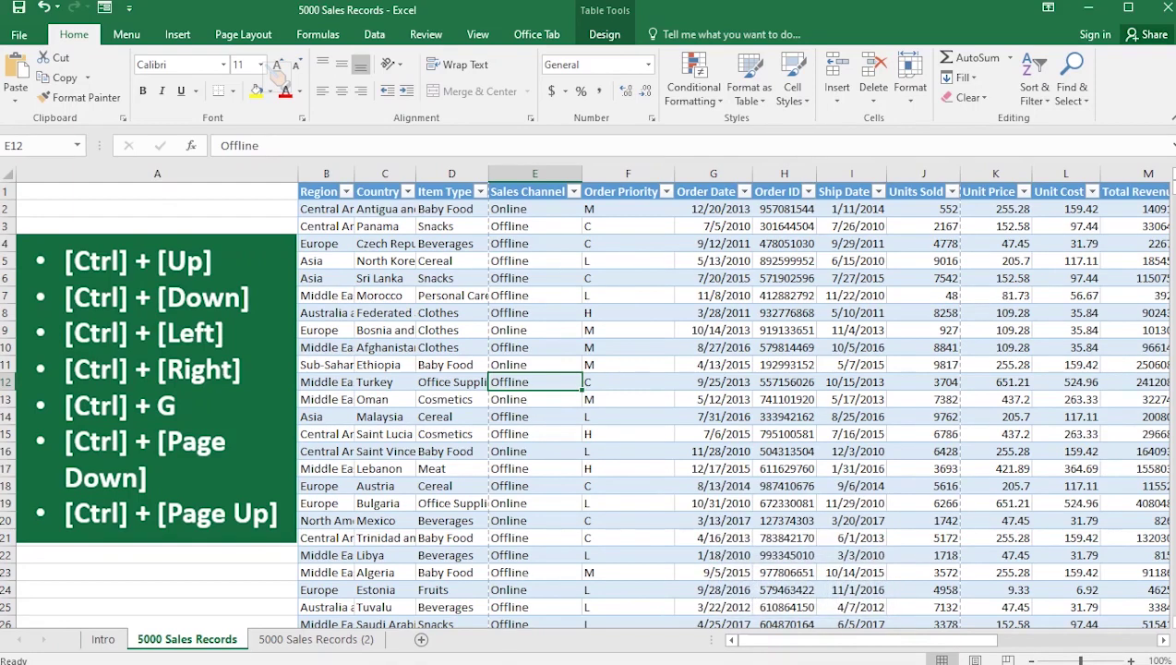
pyautogui.press('ctrl')
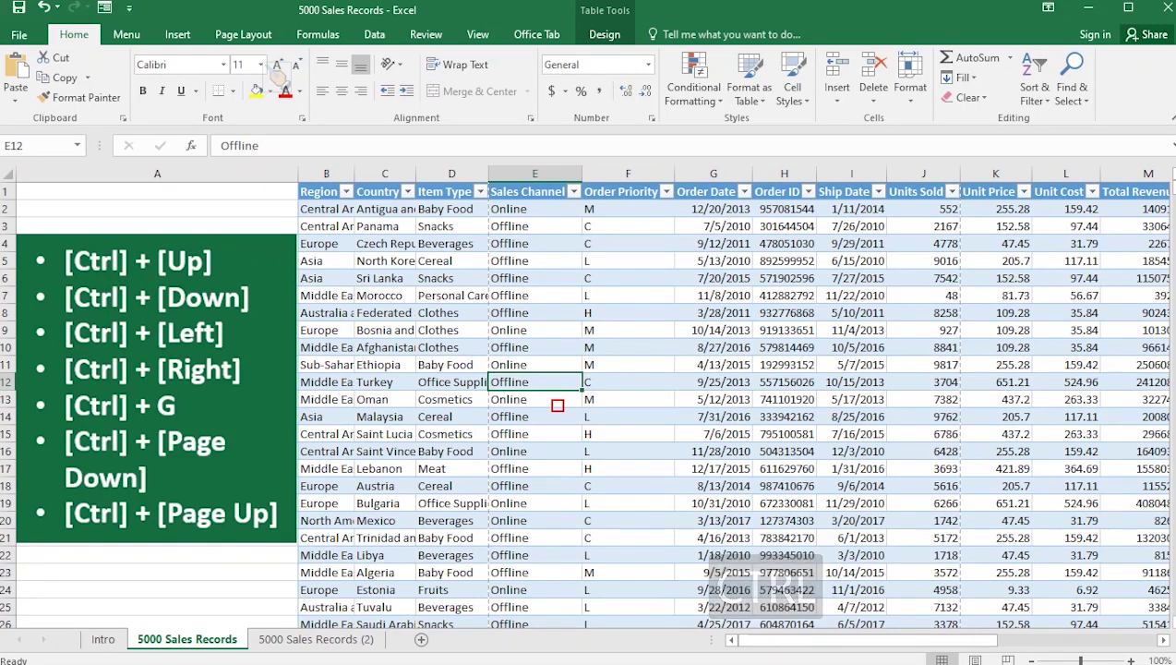
pyautogui.hotkey('ctrl', 'g')
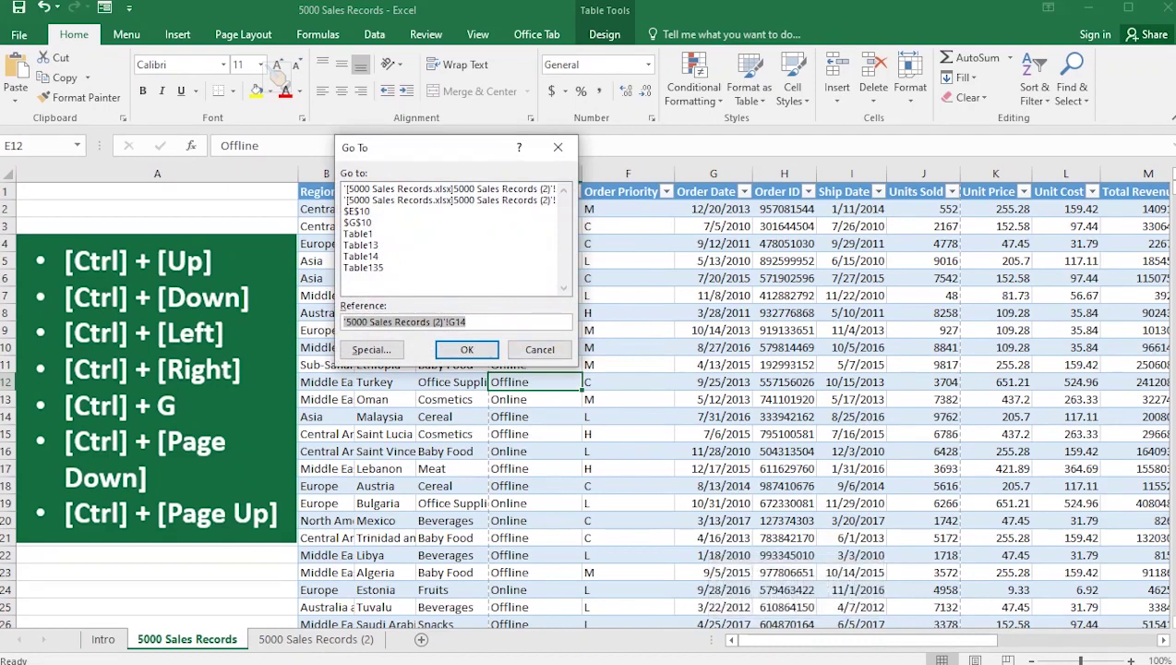
pyautogui.press('ctrl')
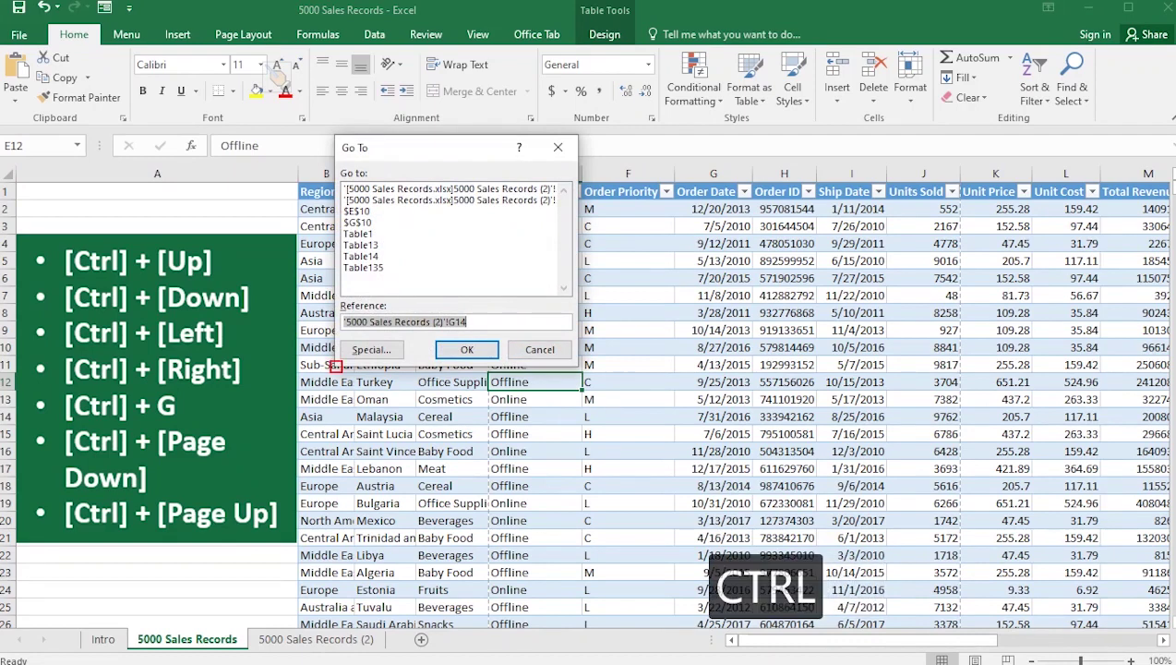
pyautogui.hotkey('ctrl', 'shift', 'a')
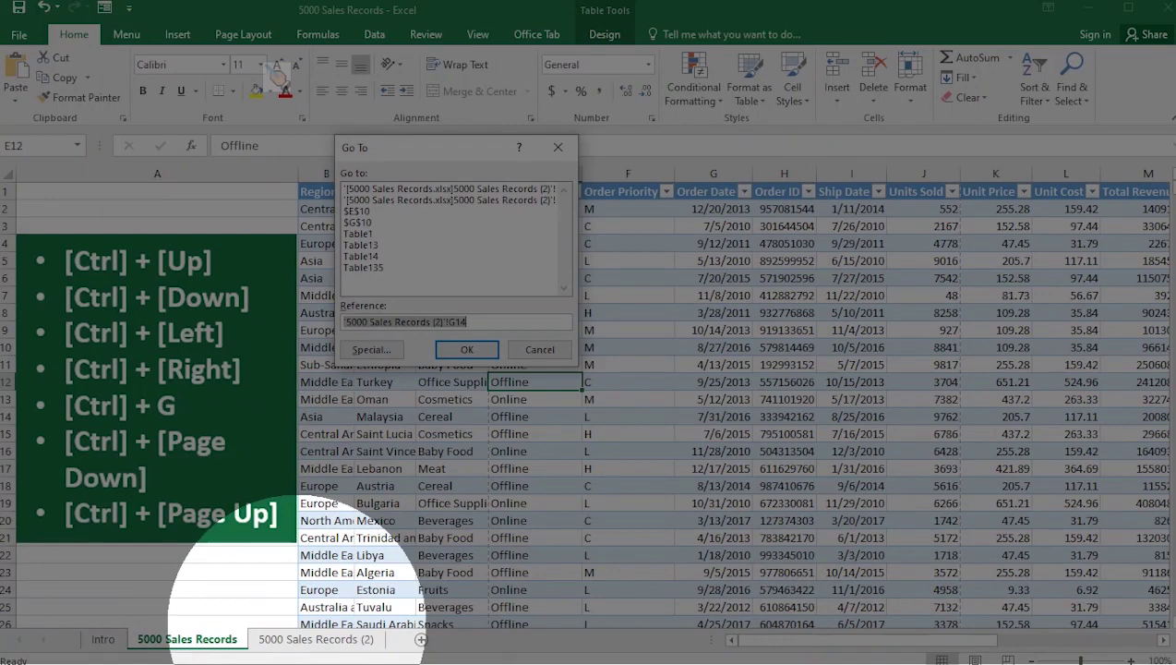
pyautogui.press('Escape')
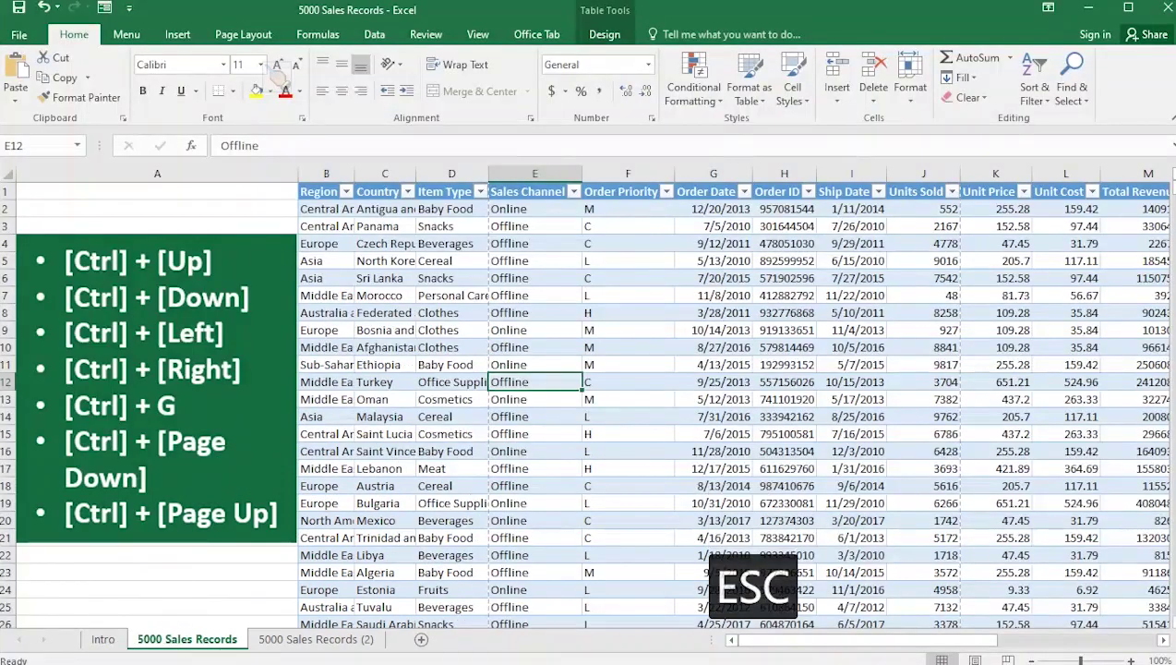
pyautogui.click(452, 416)
pyautogui.hotkey('ctrl', 'g')
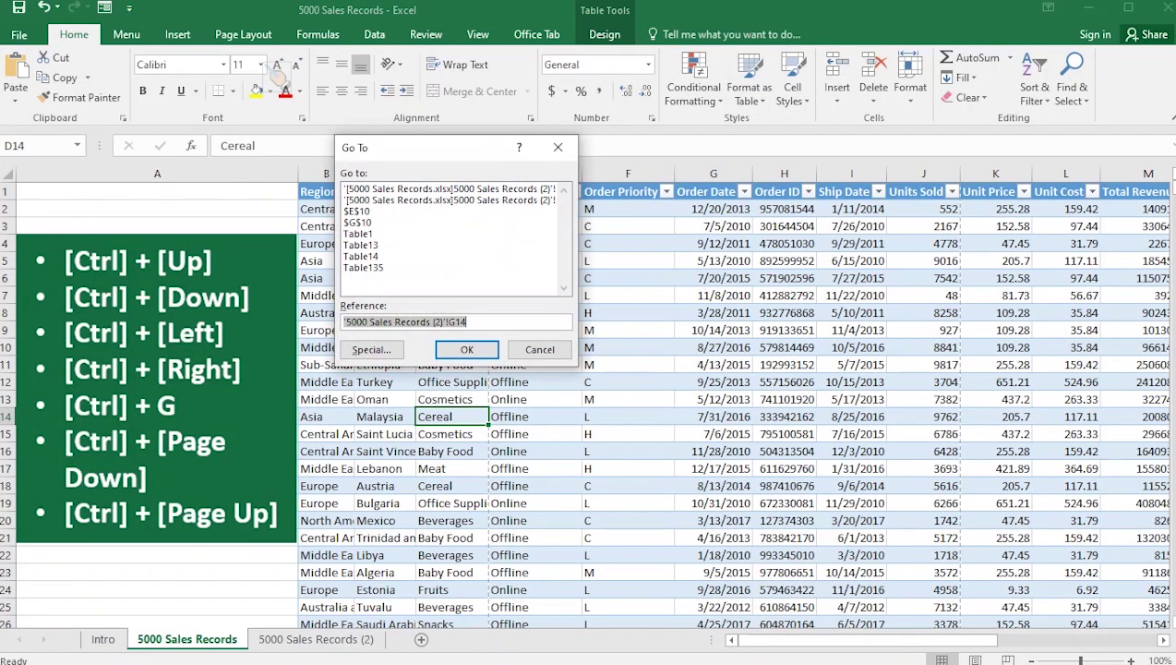
# Go To Table135 on the 5000 Sales Records (2) sheet, then reselect its range with Ctrl+A.
pyautogui.click(362, 266)
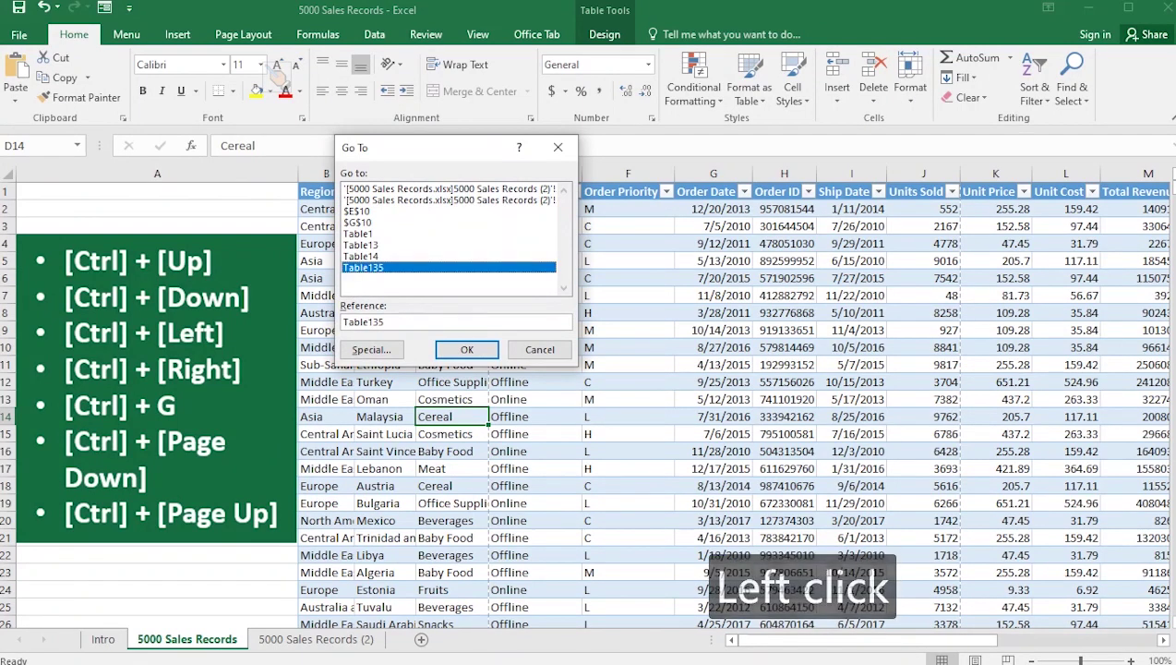
pyautogui.click(467, 349)
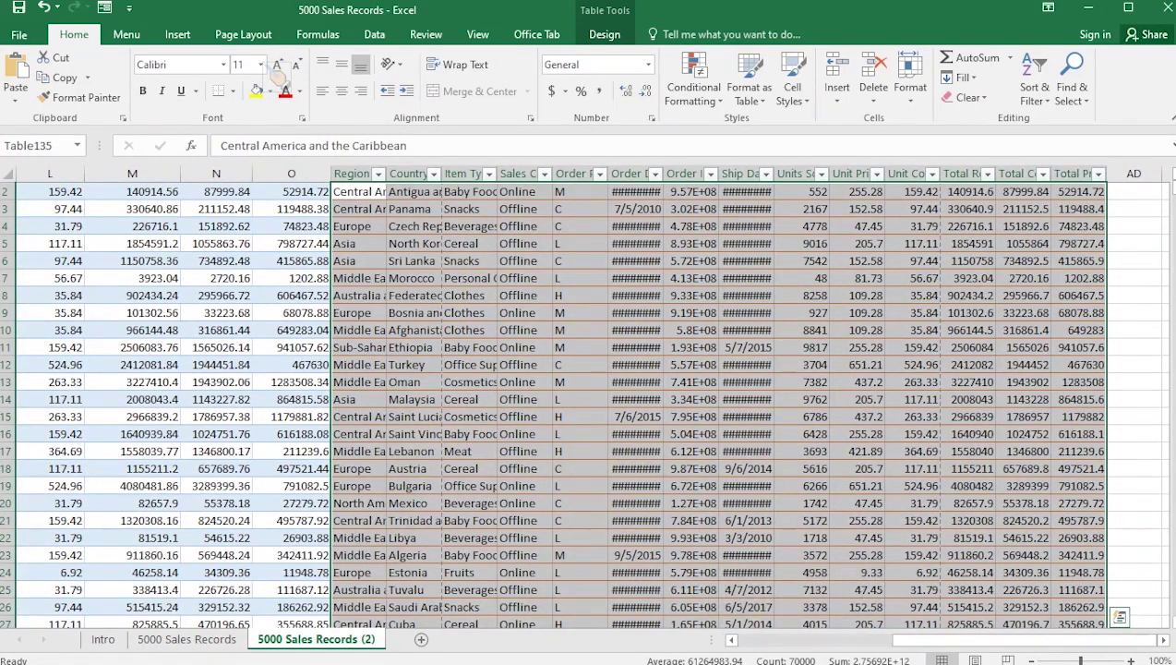
pyautogui.click(470, 416)
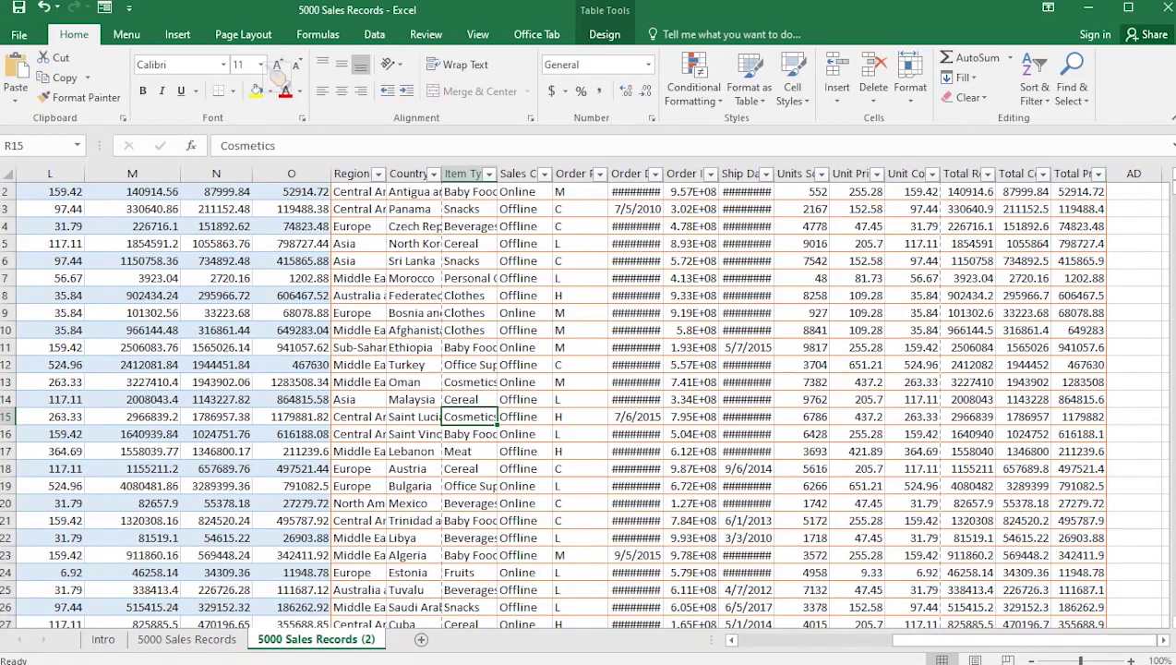
pyautogui.hotkey('ctrl', 'a')
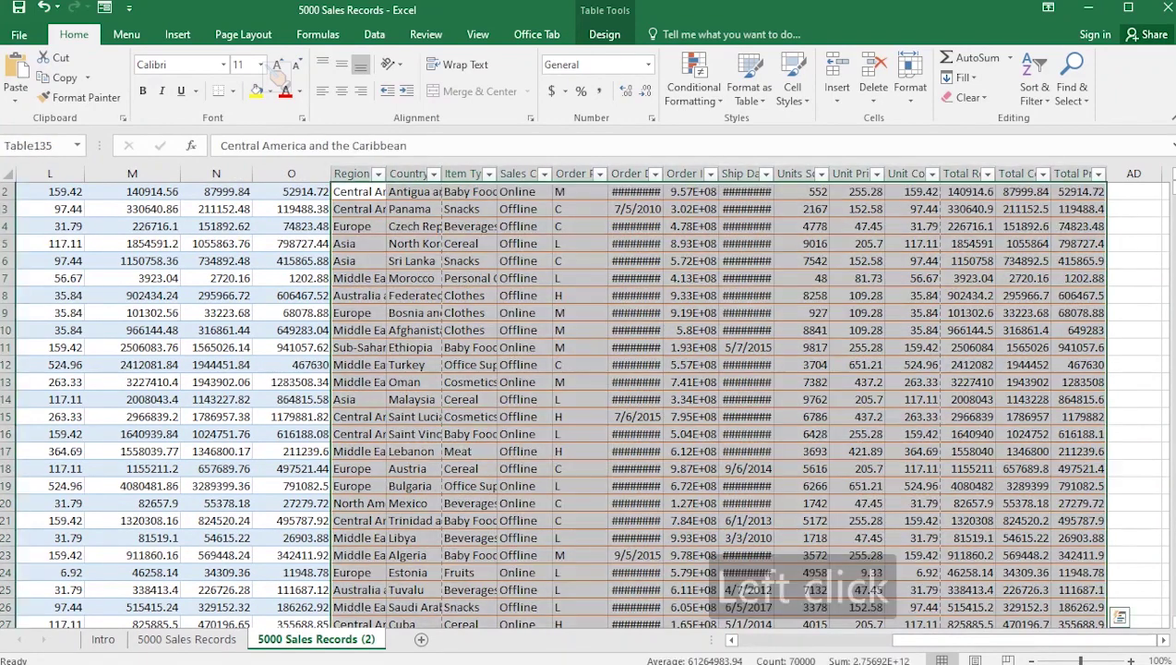
pyautogui.hotkey('ctrl', 'g')
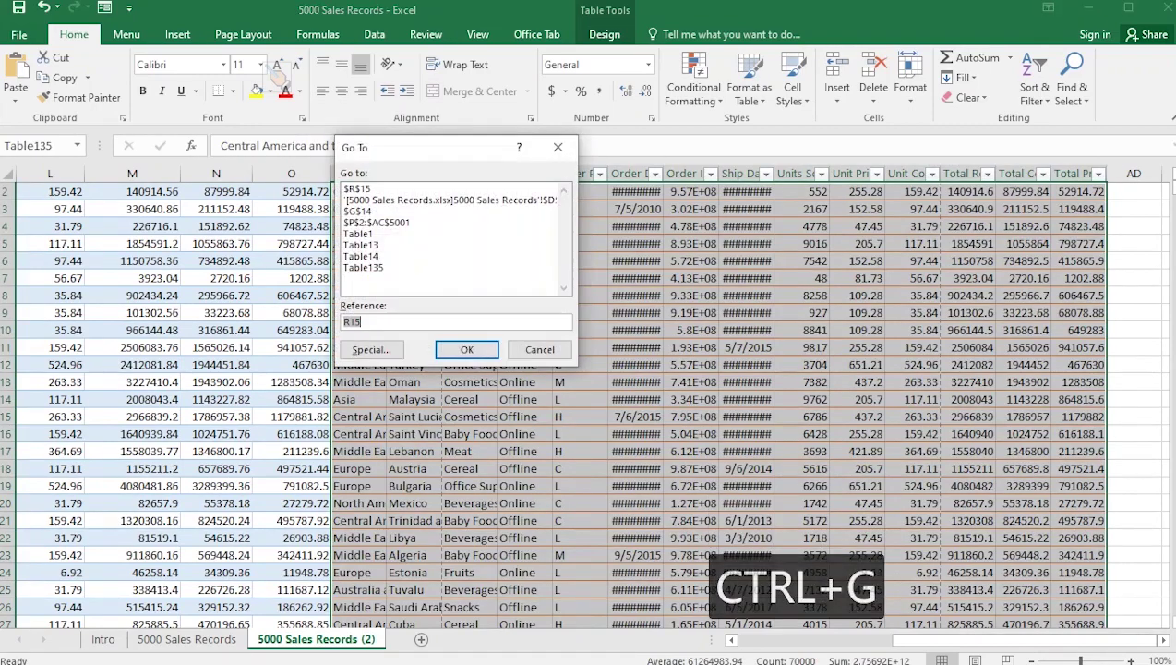
# Go To Table14, then Go To Table1 to return to the 5000 Sales Records sheet.
pyautogui.click(360, 256)
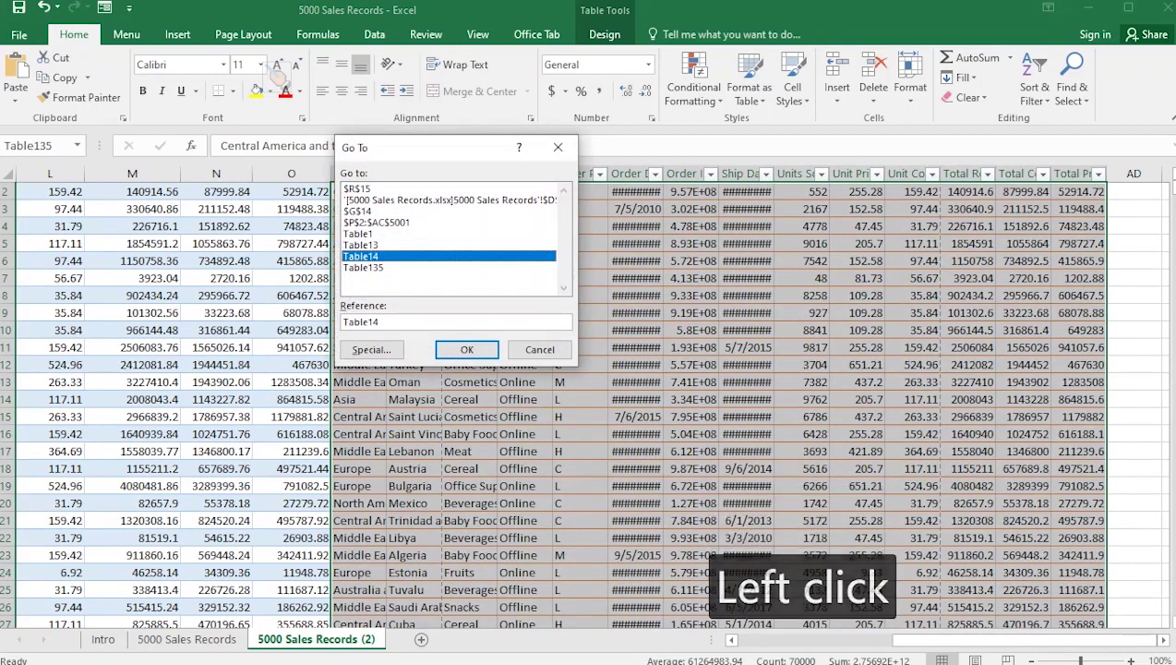
pyautogui.click(466, 349)
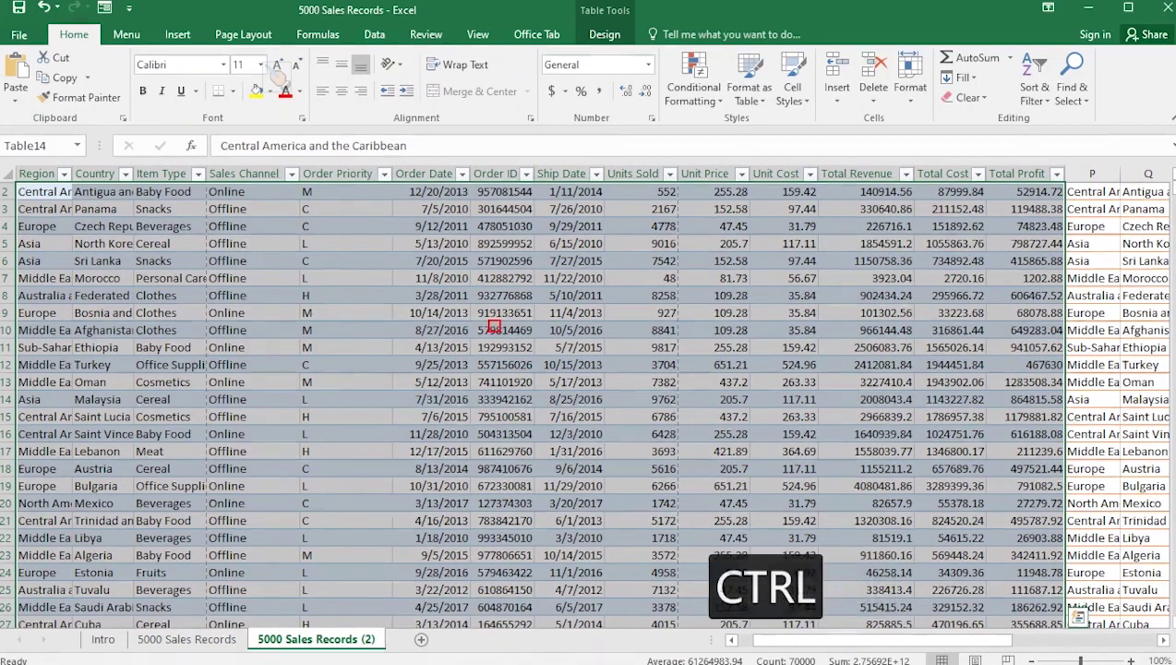
pyautogui.hotkey('ctrl', 'g')
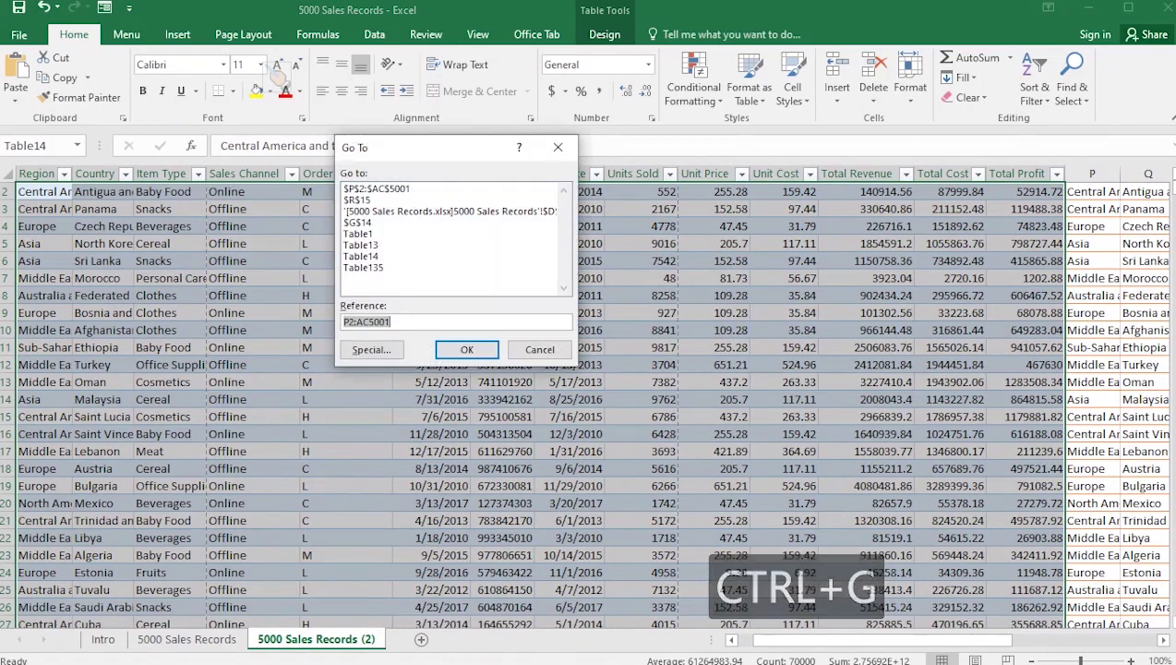
pyautogui.click(358, 234)
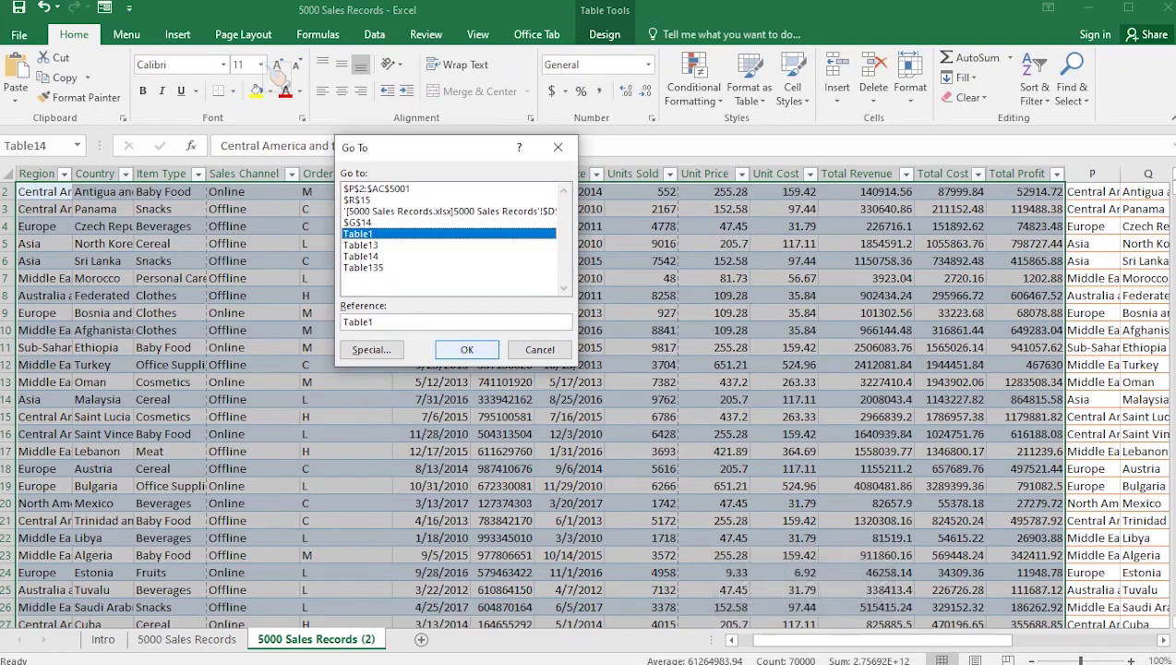
pyautogui.click(467, 349)
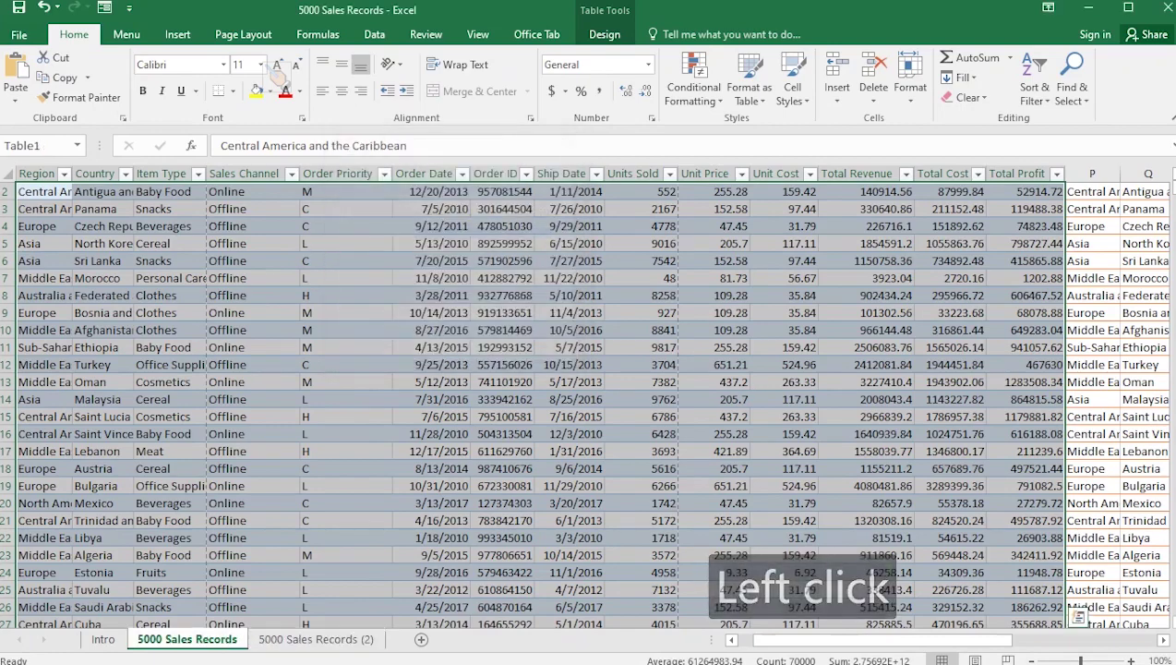
# From G10, use Go To Special > Last cell to reach AC5001, then return with Ctrl+Home.
pyautogui.click(431, 329)
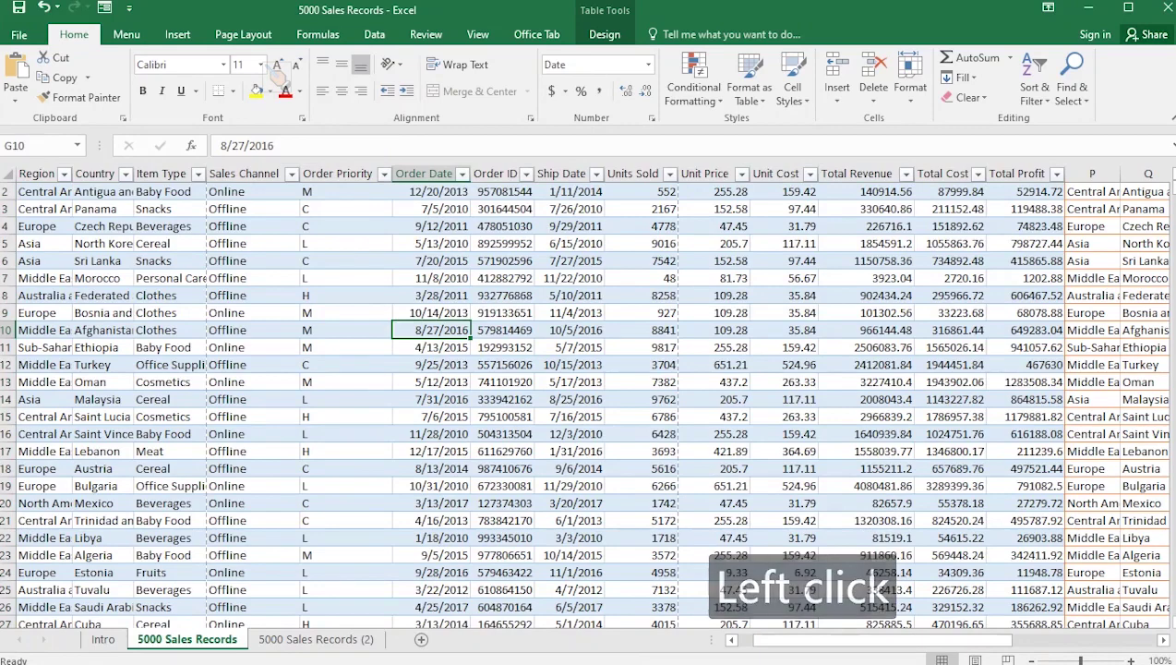
pyautogui.hotkey('ctrl', 'g')
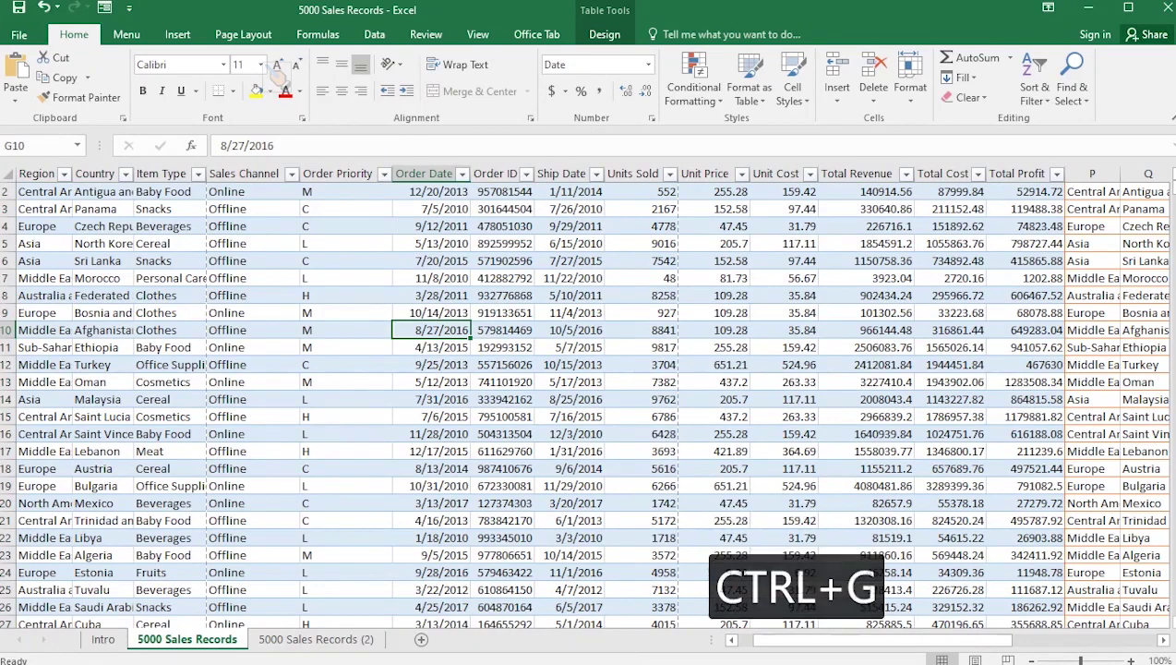
pyautogui.click(371, 349)
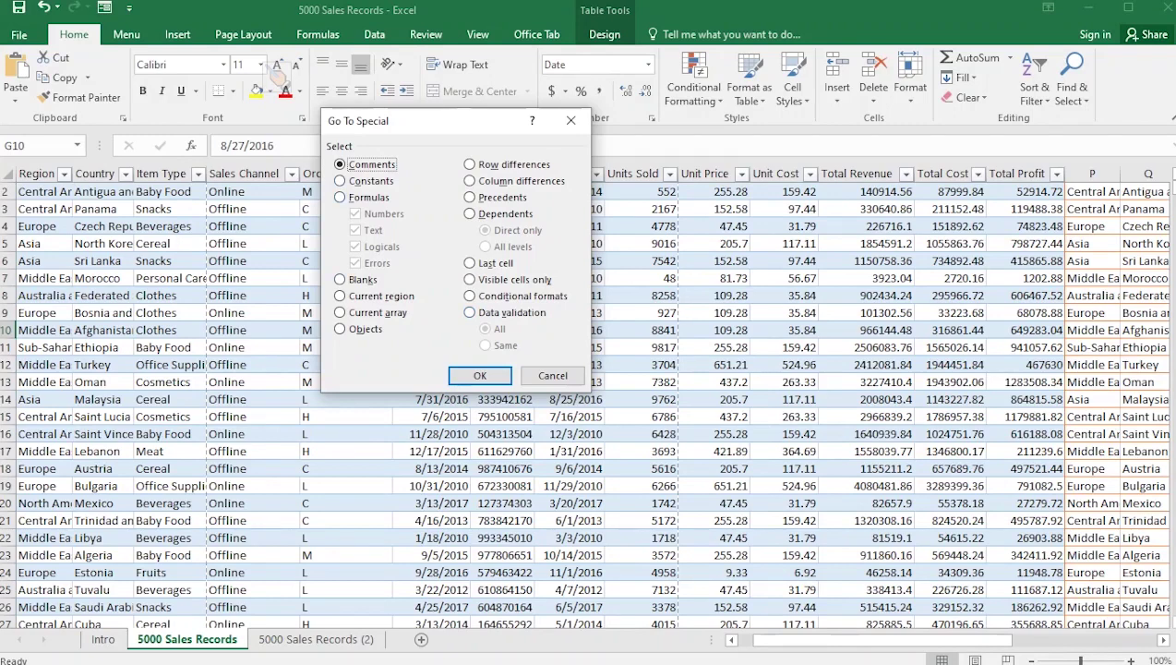
pyautogui.click(470, 262)
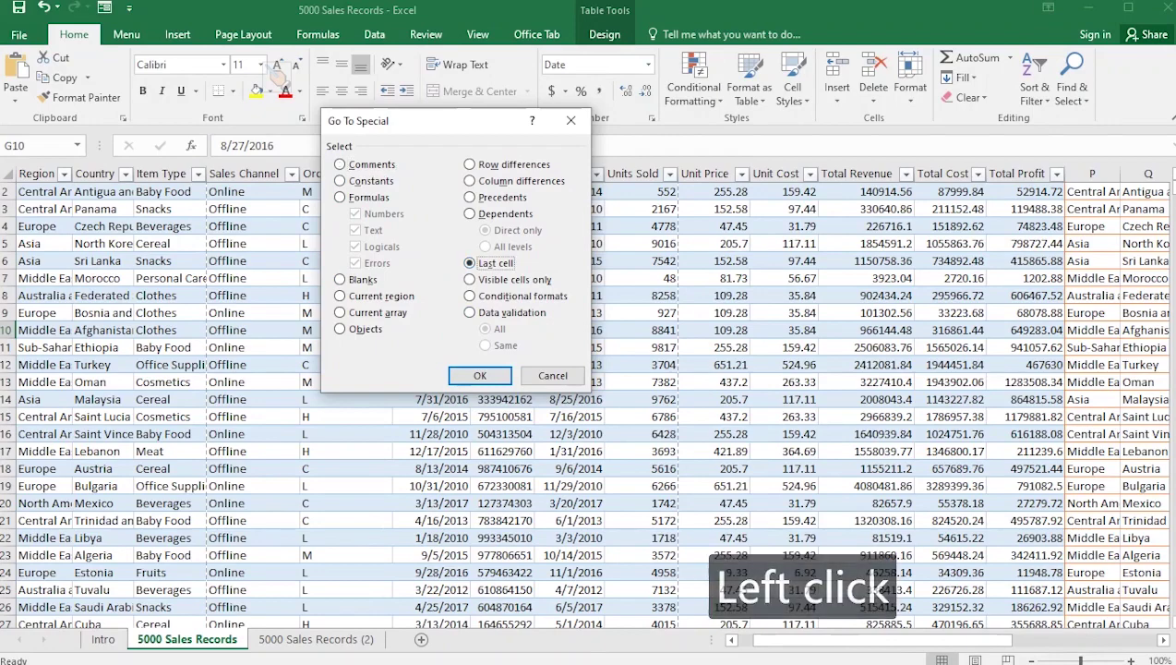
pyautogui.click(480, 375)
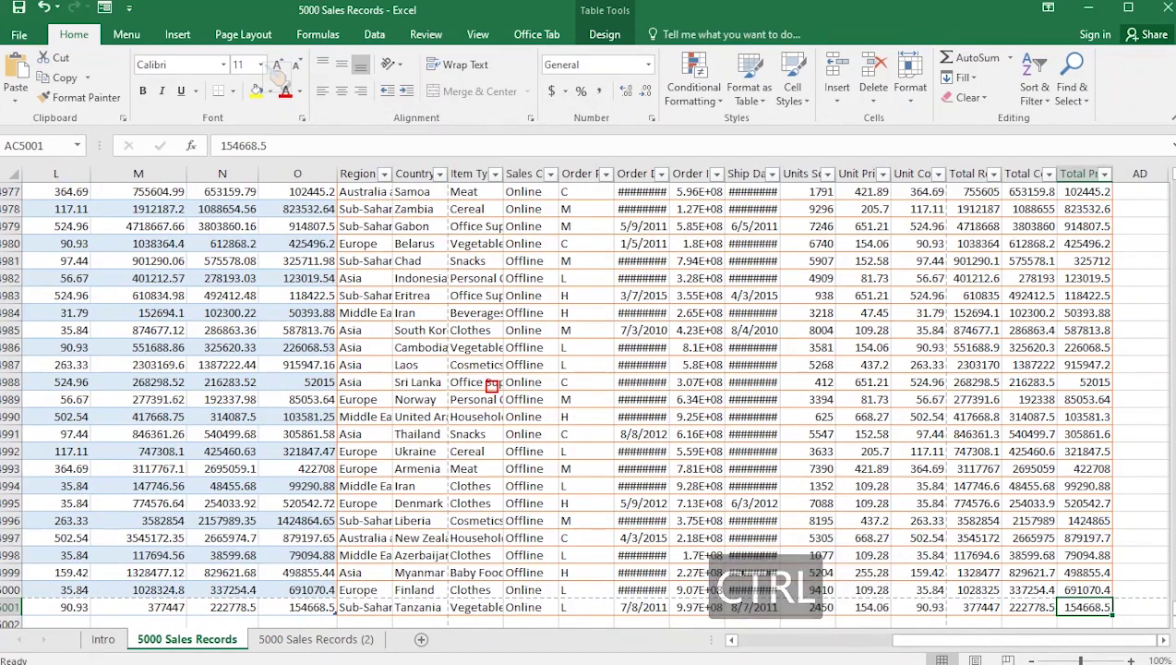
pyautogui.hotkey('ctrl', 'Home')
pyautogui.click(494, 368)
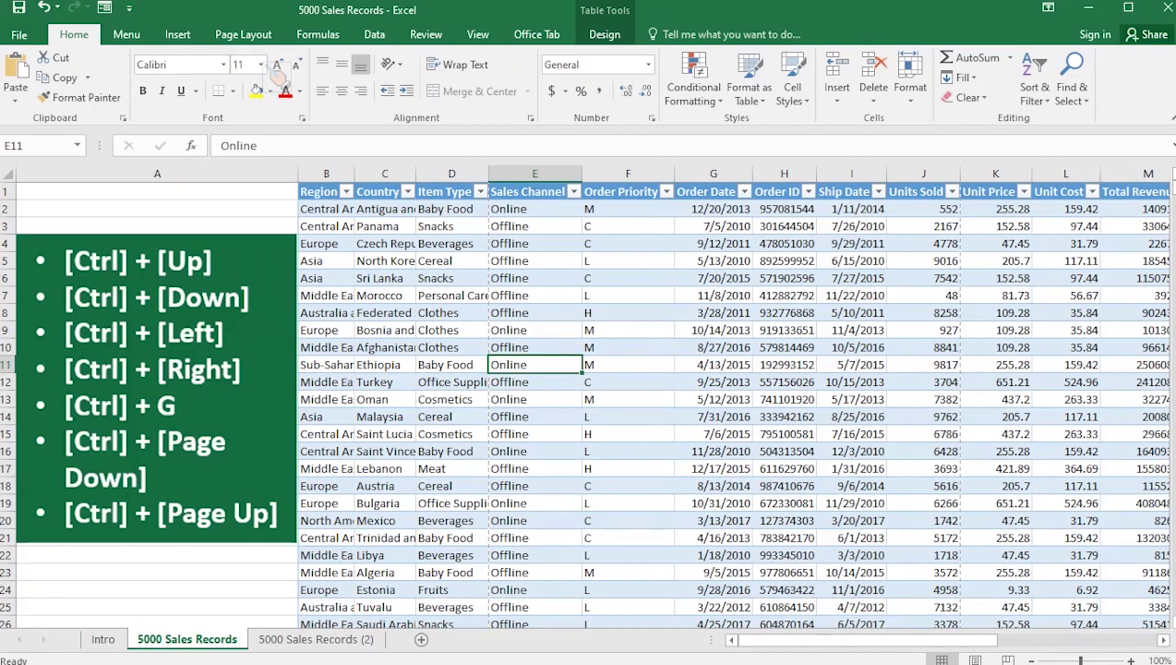
pyautogui.click(628, 416)
pyautogui.click(627, 364)
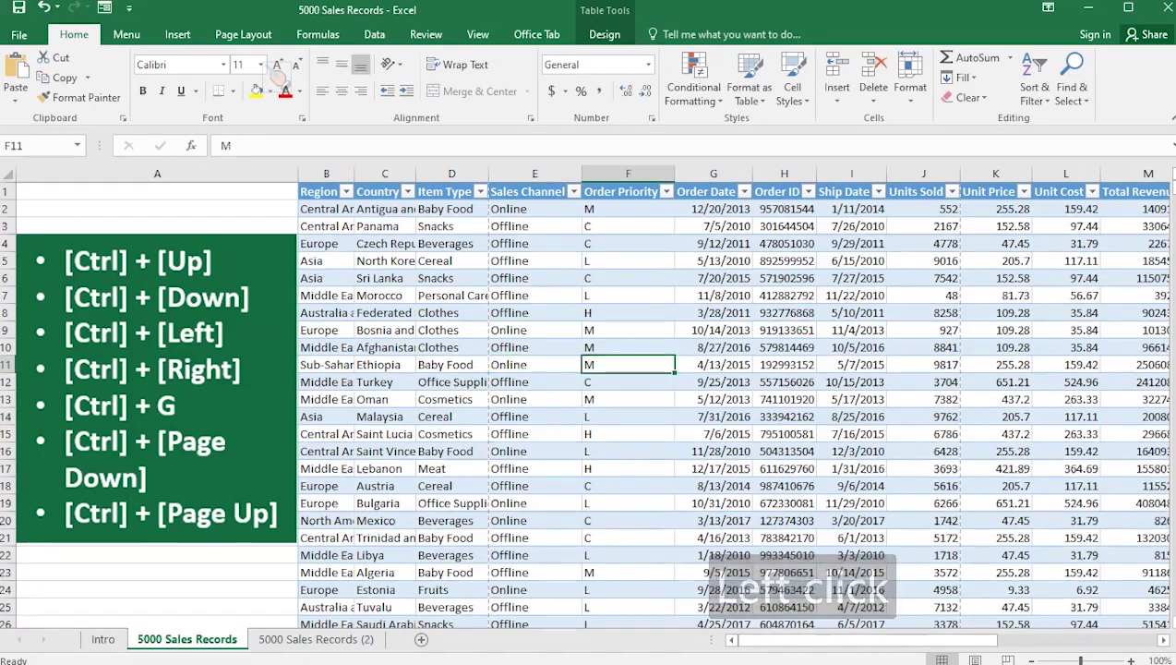
pyautogui.hotkey('ctrl', 'pagedown')
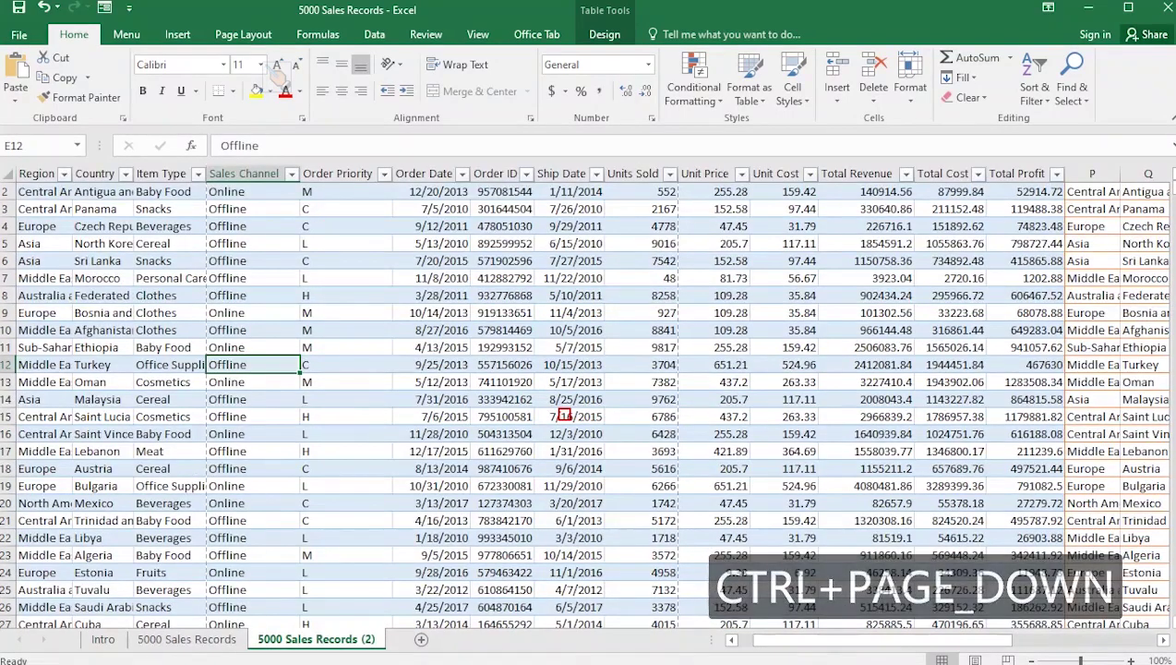
pyautogui.hotkey('ctrl', 'pagedown')
pyautogui.hotkey('ctrl', 'pageup')
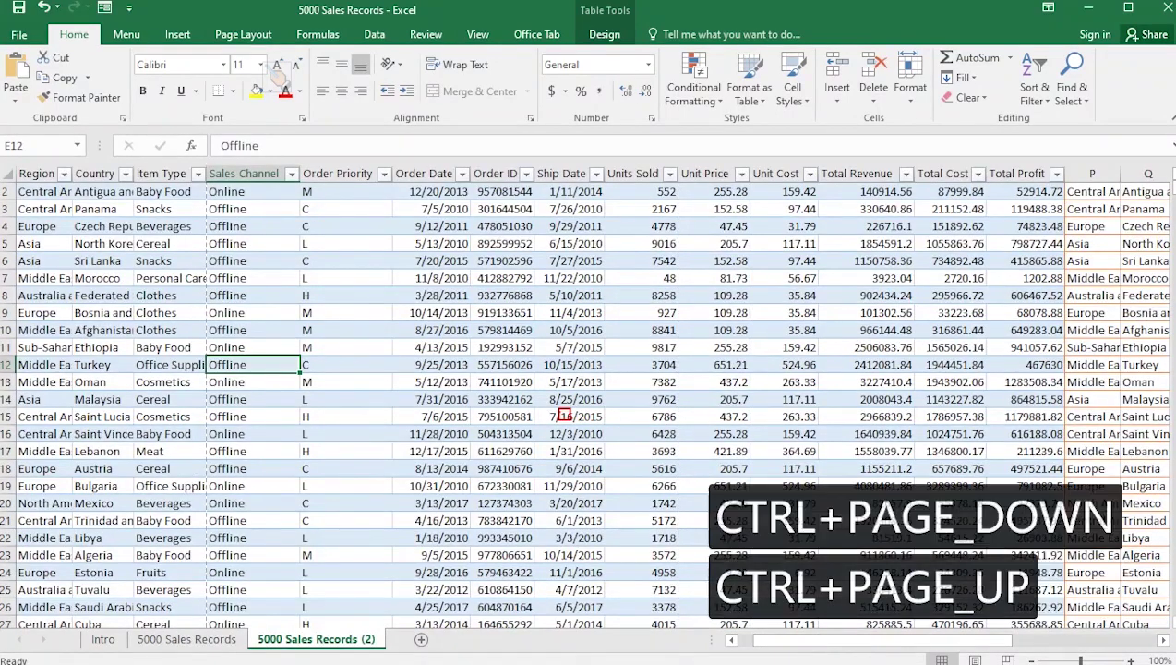
pyautogui.hotkey('ctrl', 'pageup')
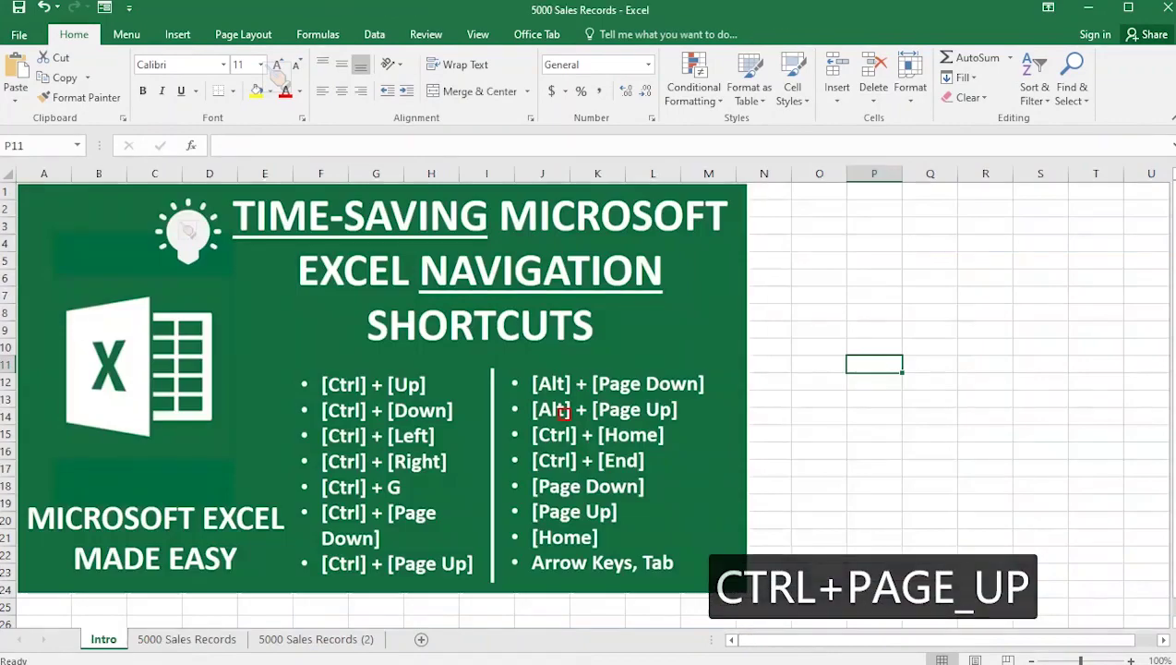
pyautogui.hotkey('ctrl', 'pagedown')
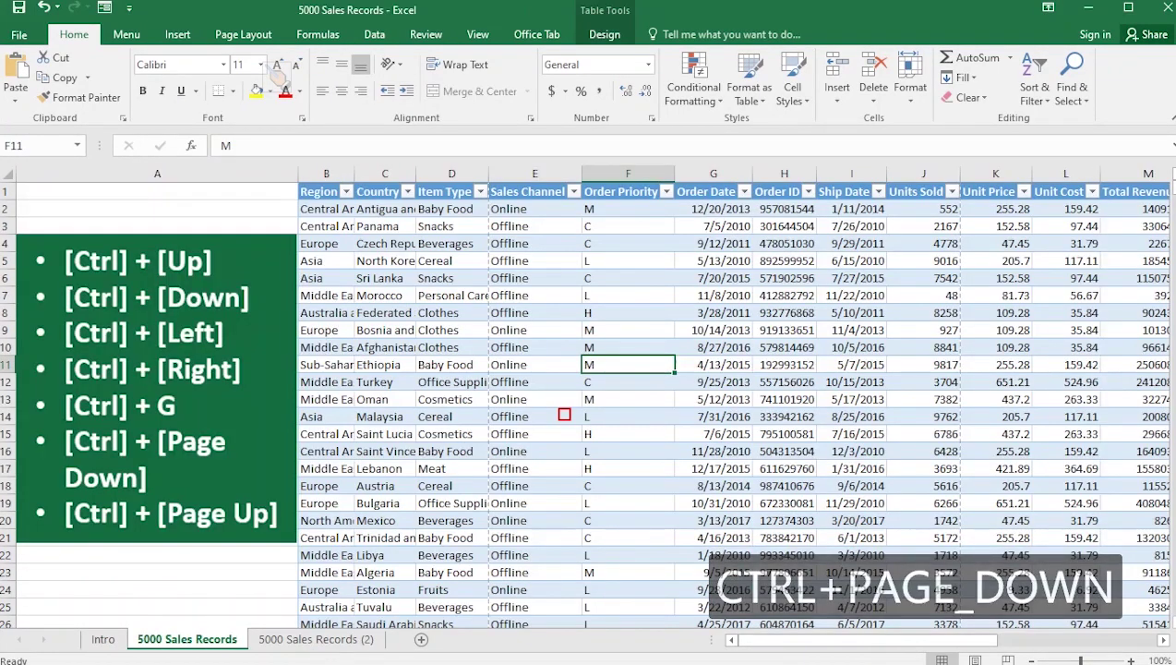
pyautogui.hotkey('ctrl', 'pagedown')
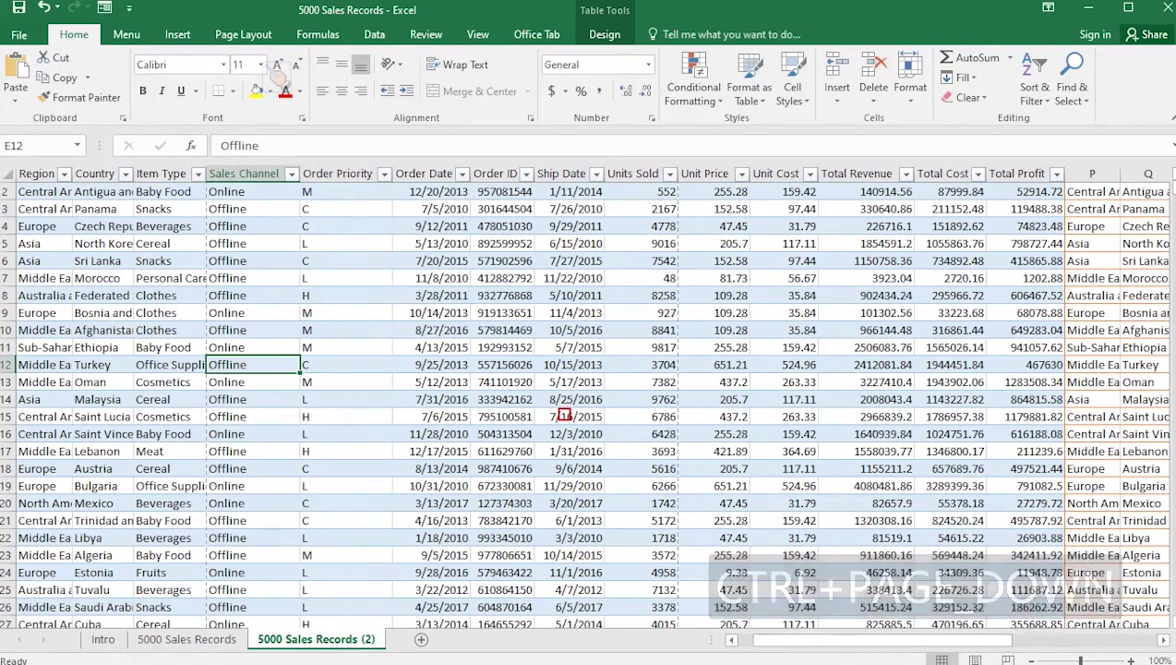
pyautogui.hotkey('ctrl', 'pageup')
pyautogui.hotkey('ctrl', 'pageup')
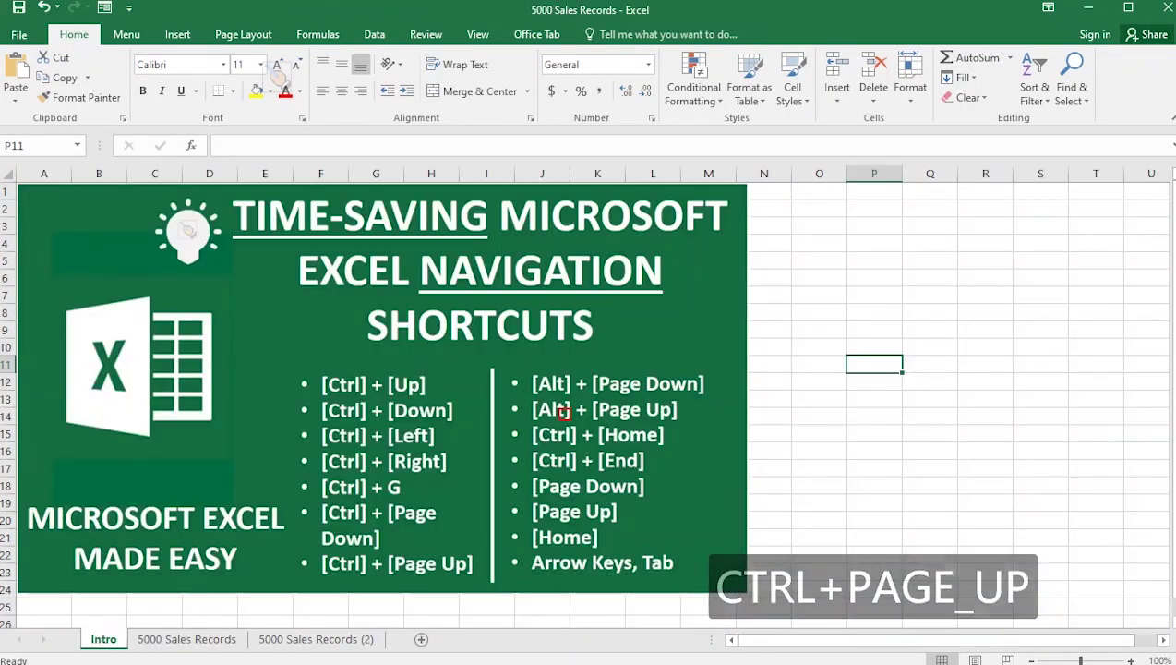
pyautogui.hotkey('ctrl', 'pagedown')
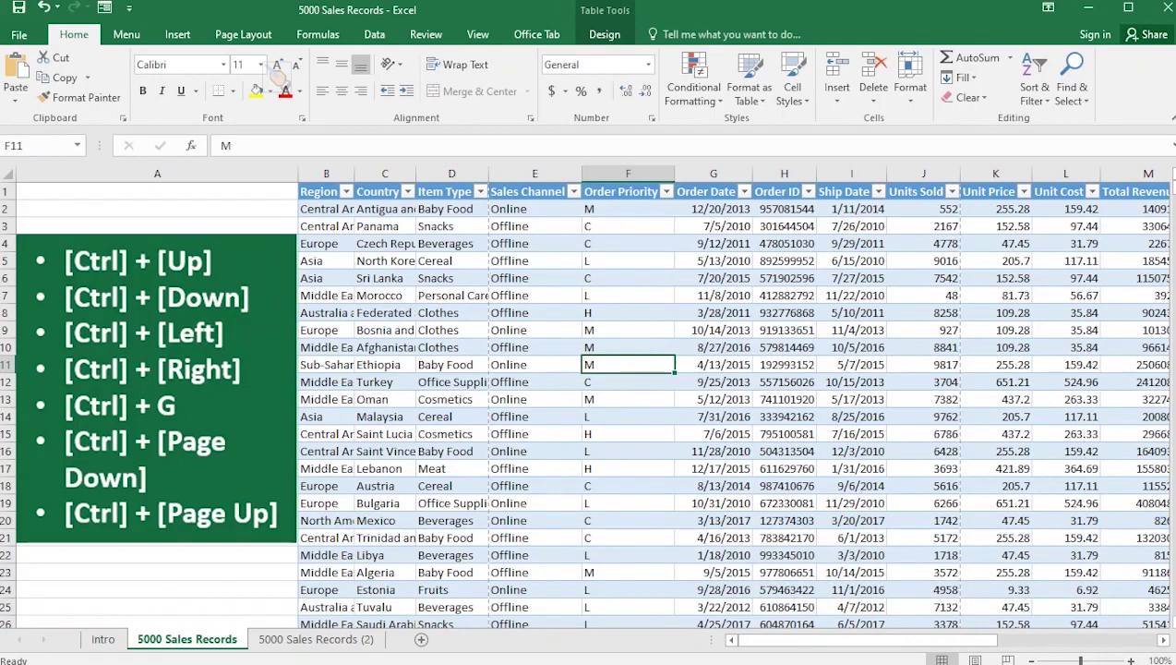
# Switch to the 5000 Sales Records (2) sheet and select the Offline cell in row 10.
pyautogui.click(316, 639)
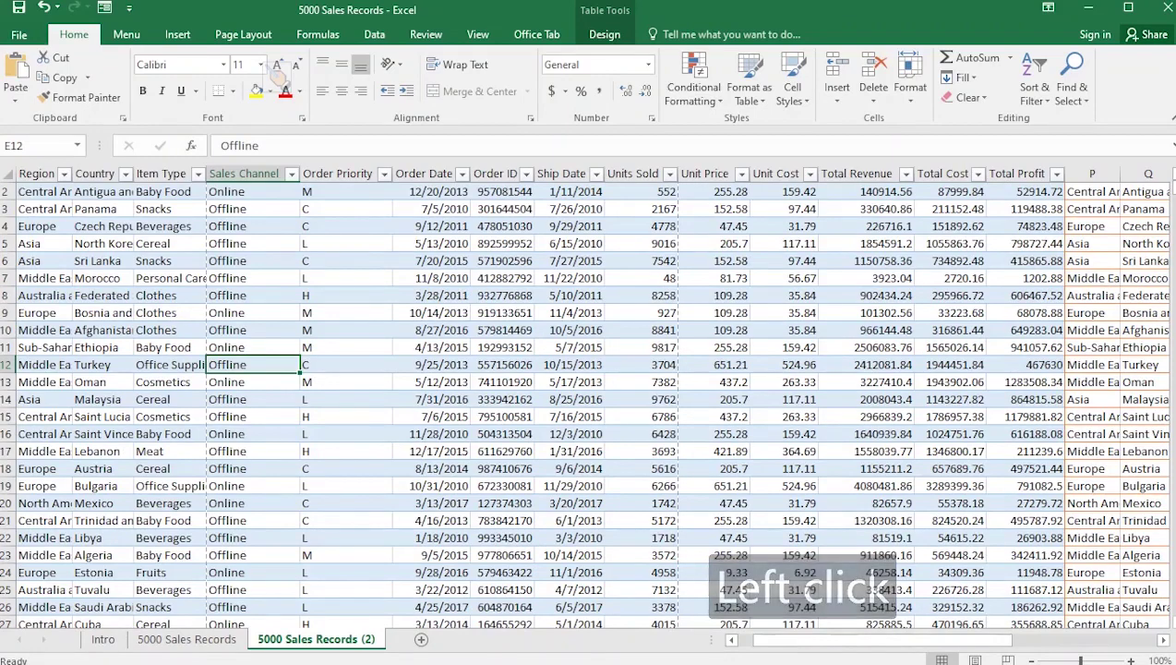
pyautogui.click(731, 639)
pyautogui.click(731, 639)
pyautogui.hotkey('alt', 'pageup')
pyautogui.click(536, 330)
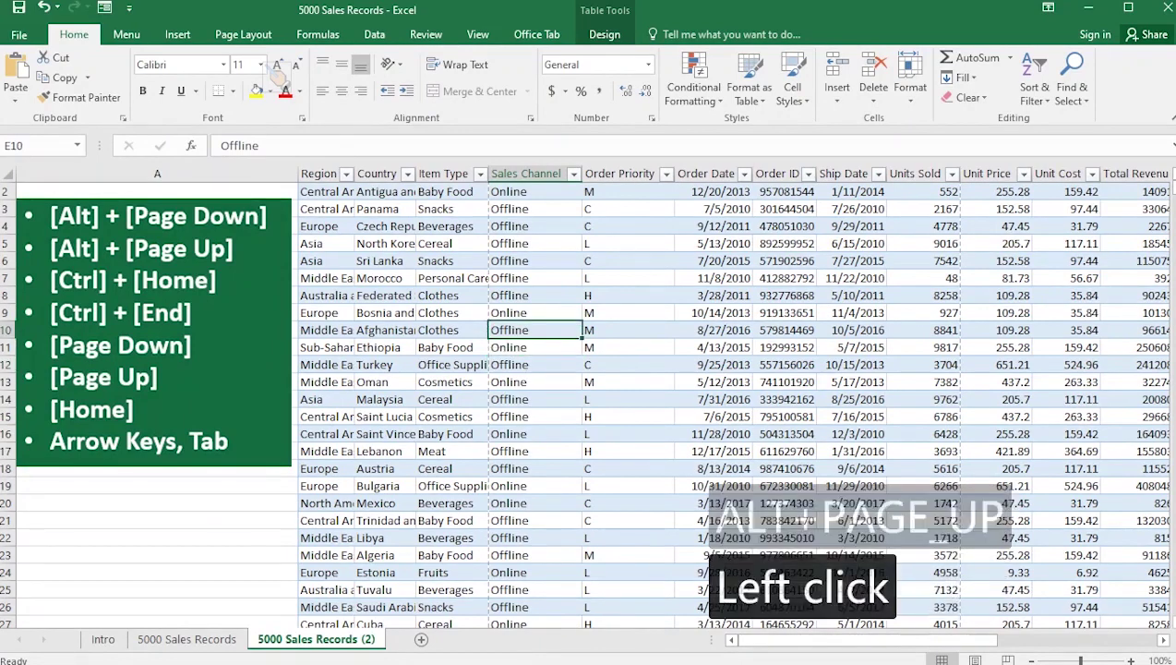
pyautogui.press('alt')
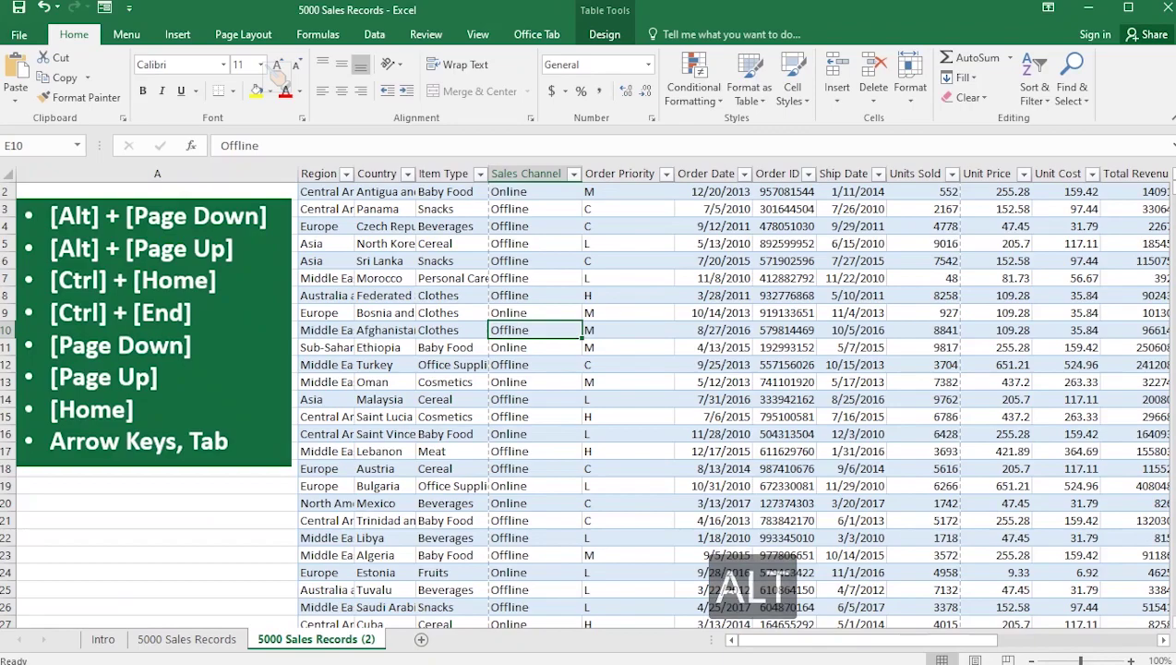
# Page right and left across the columns with Alt+Page Down/Up, then return to A1 with Ctrl+Home.
pyautogui.hotkey('alt', 'pagedown')
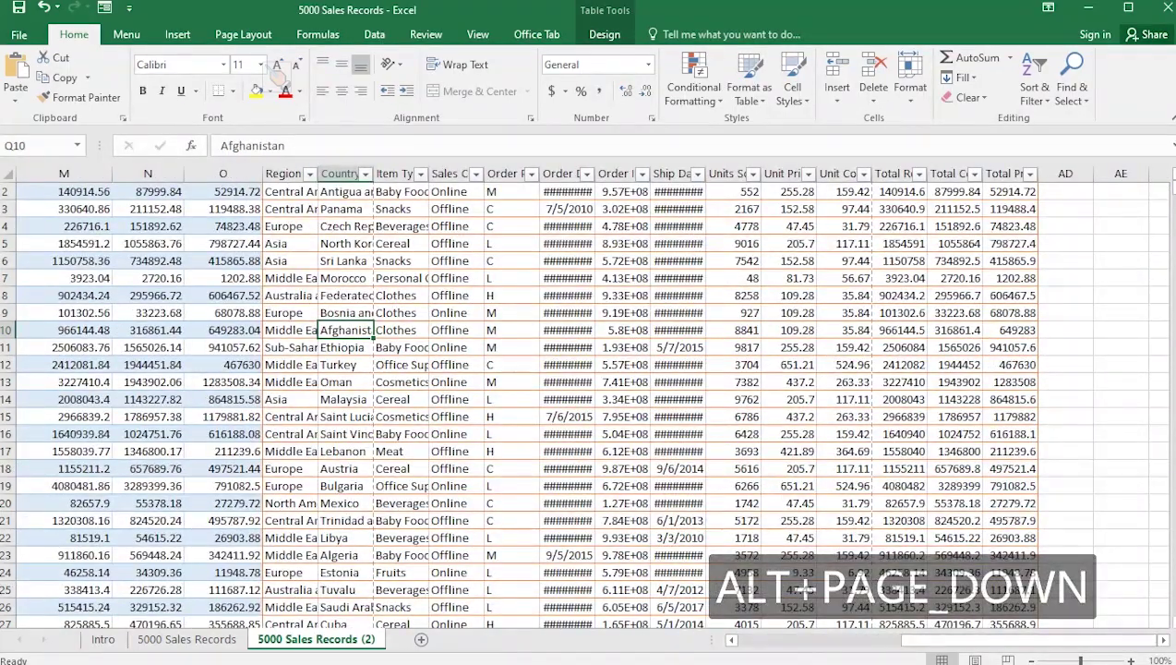
pyautogui.hotkey('alt', 'pagedown')
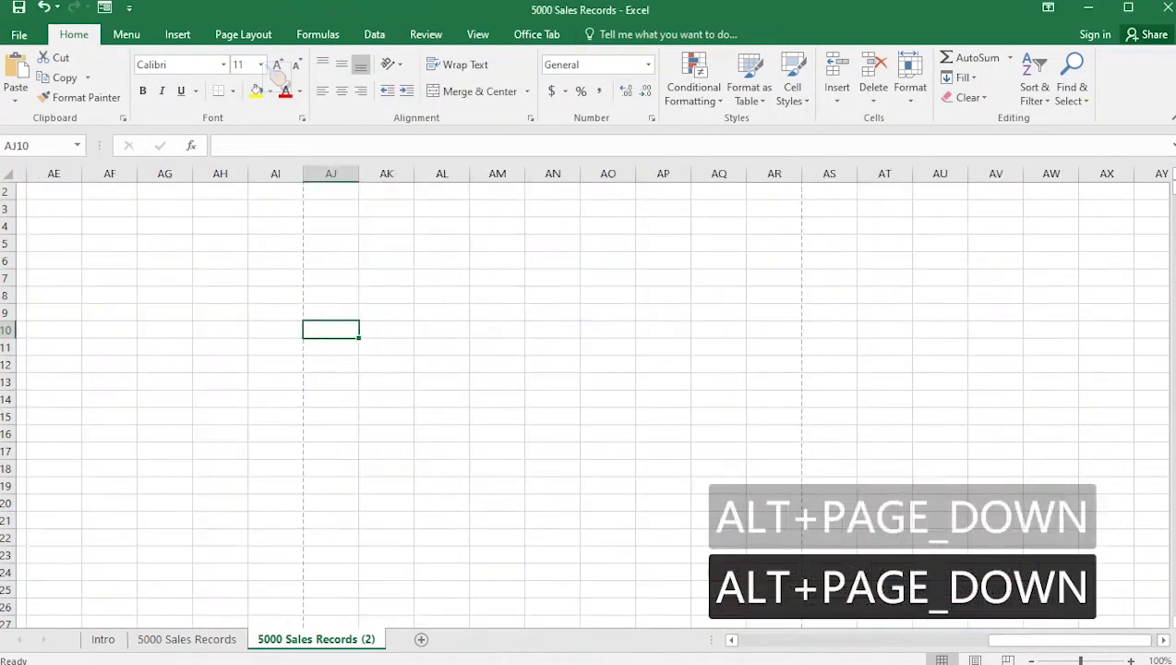
pyautogui.hotkey('alt', 'pagedown')
pyautogui.hotkey('alt', 'pagedown')
pyautogui.hotkey('alt', 'pageup')
pyautogui.hotkey('alt', 'pageup')
pyautogui.hotkey('alt', 'pageup')
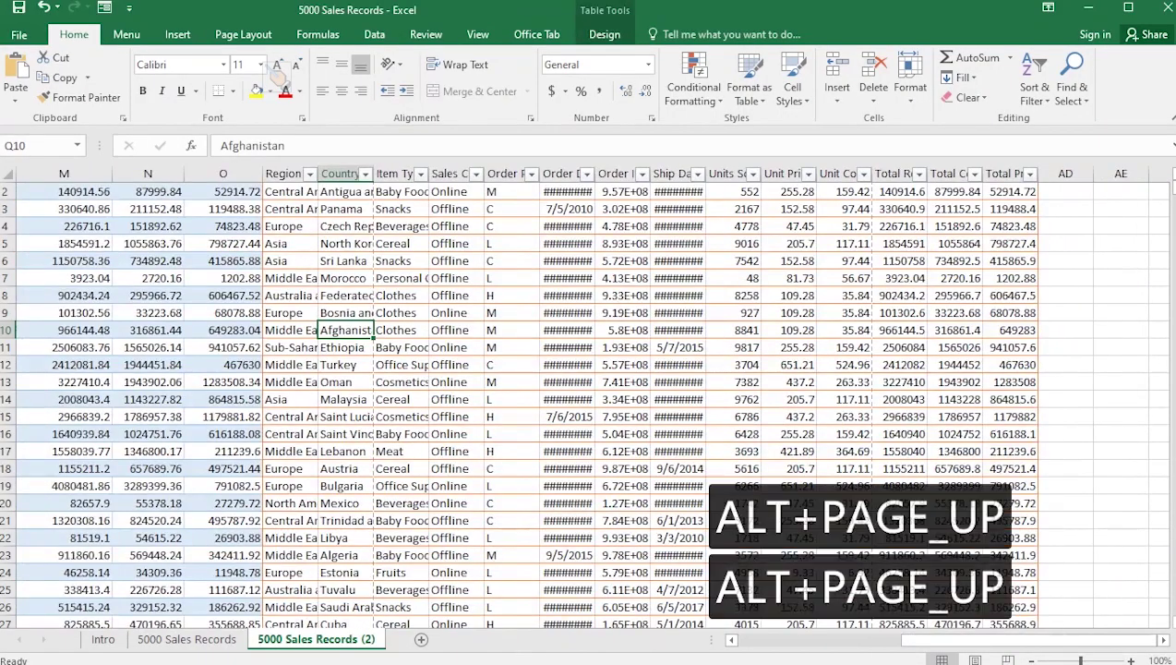
pyautogui.hotkey('alt', 'pageup')
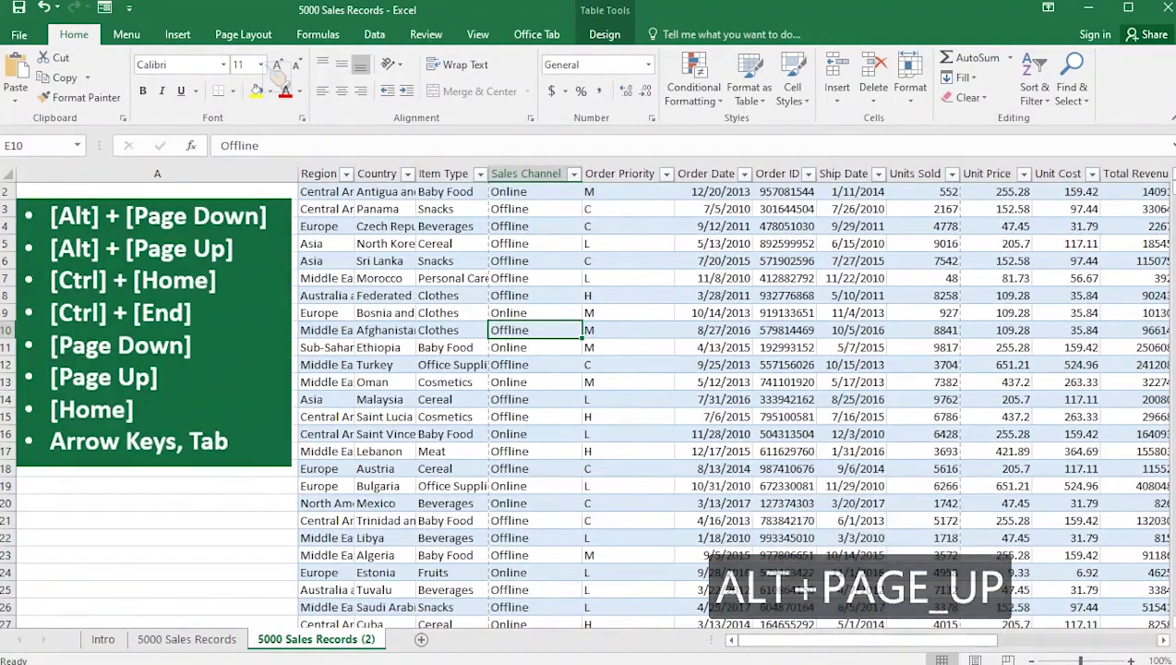
pyautogui.hotkey('alt', 'pagedown')
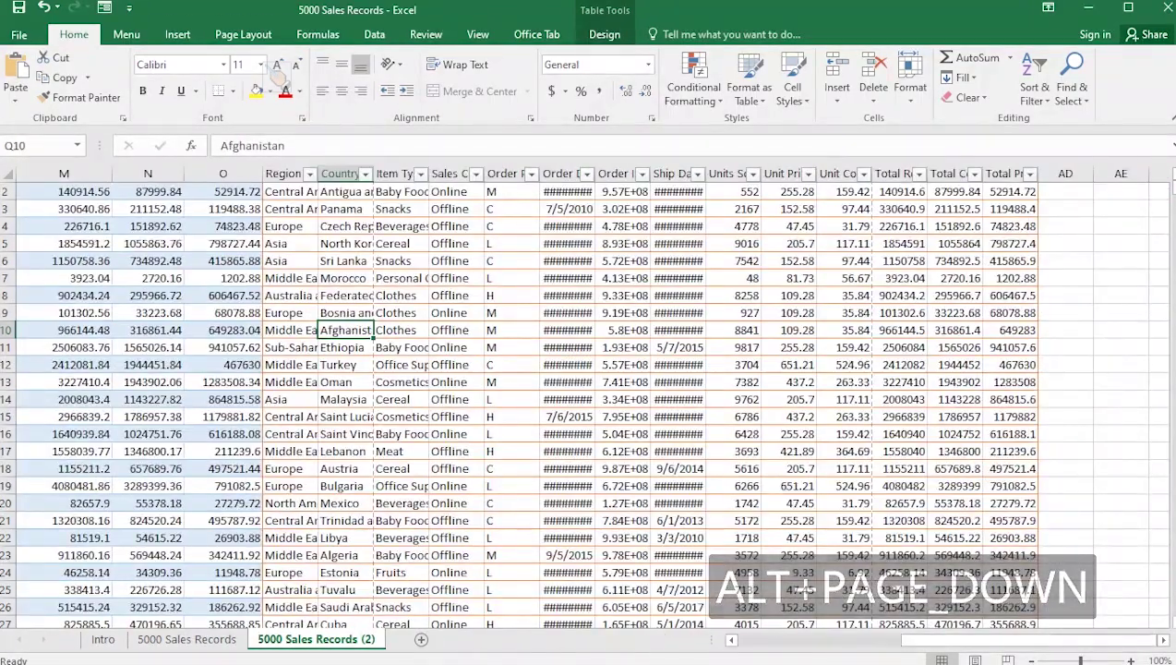
pyautogui.hotkey('alt', 'pageup')
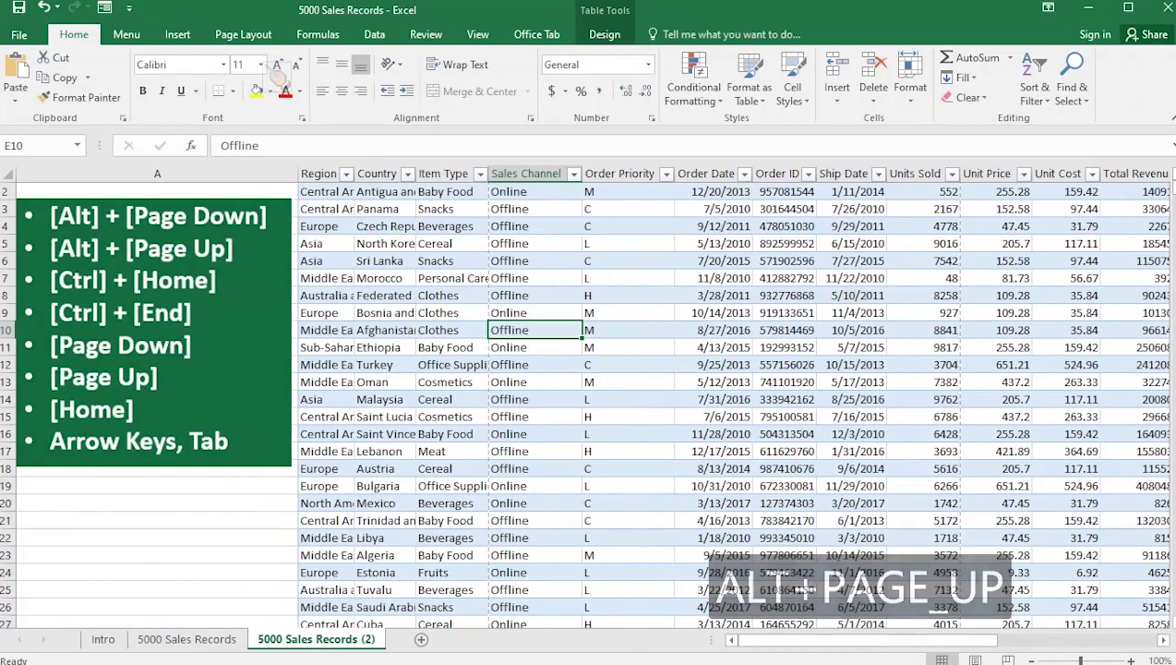
pyautogui.hotkey('alt', 'pagedown')
pyautogui.hotkey('alt', 'pageup')
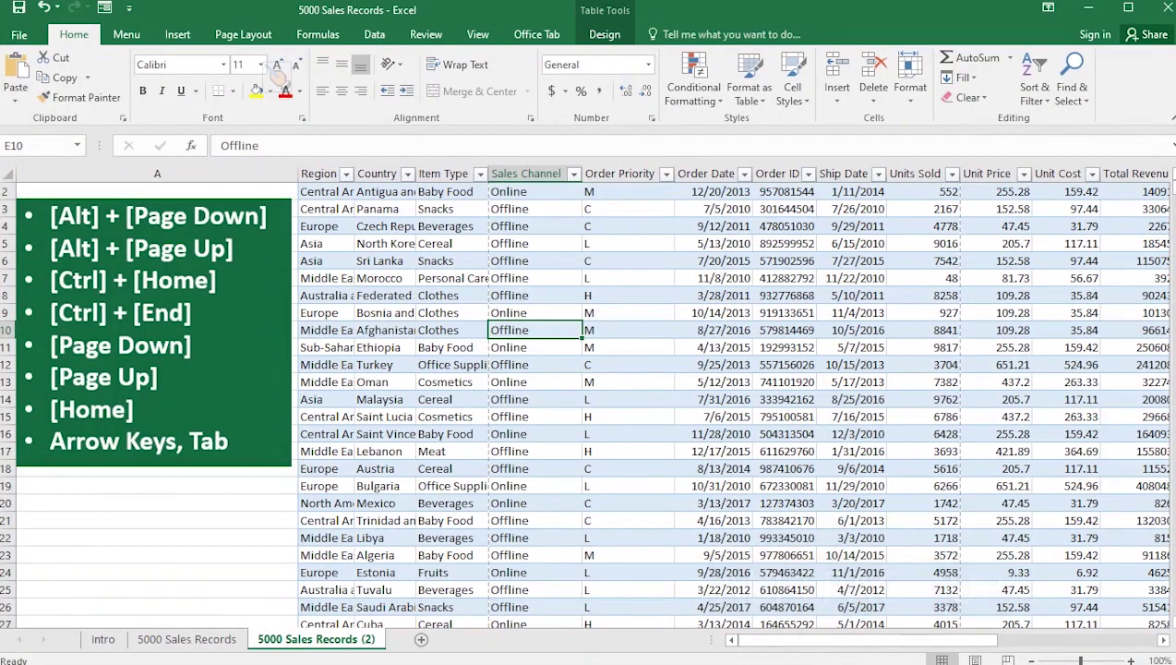
pyautogui.hotkey('ctrl', 'Home')
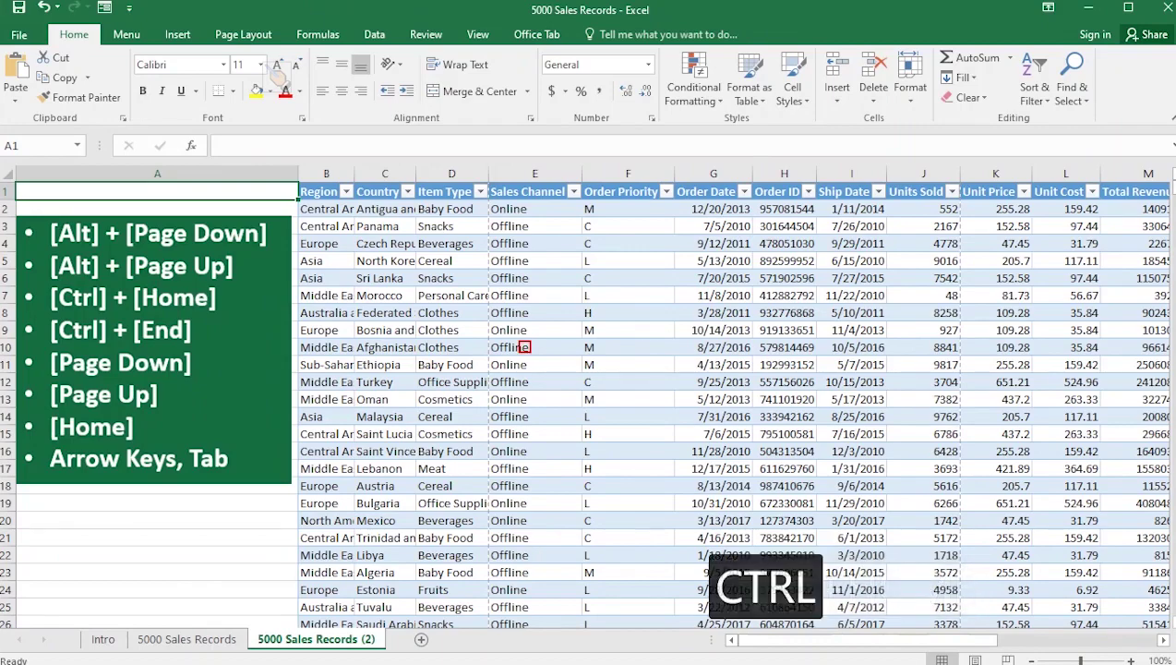
pyautogui.hotkey('ctrl', 'End')
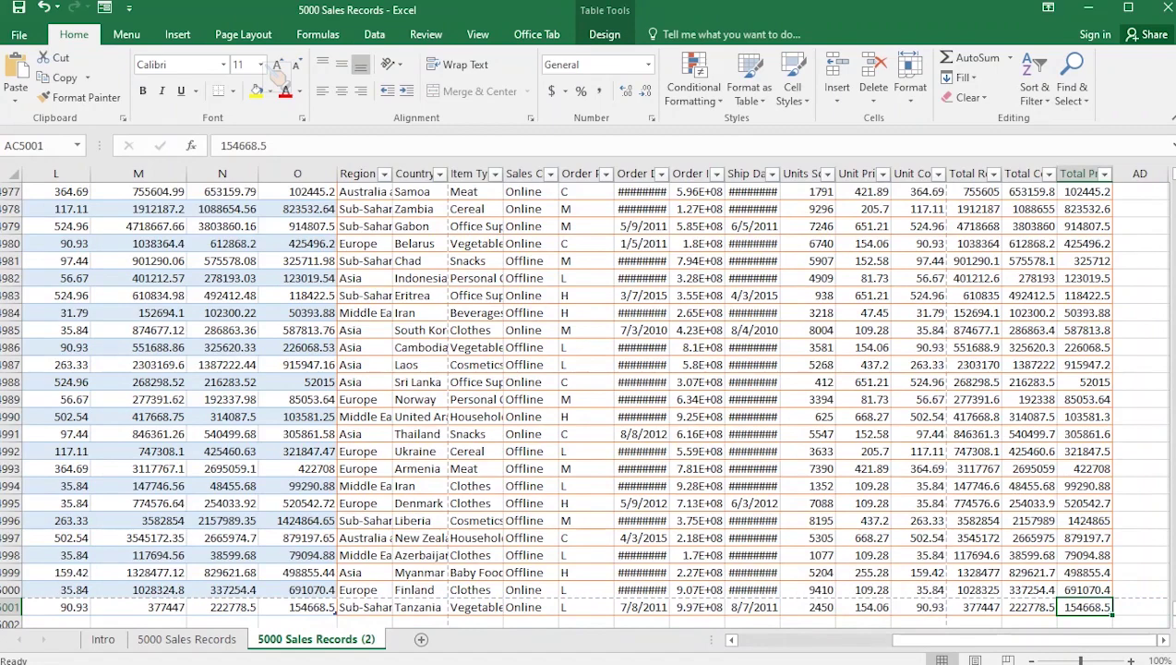
pyautogui.hotkey('ctrl', 'End')
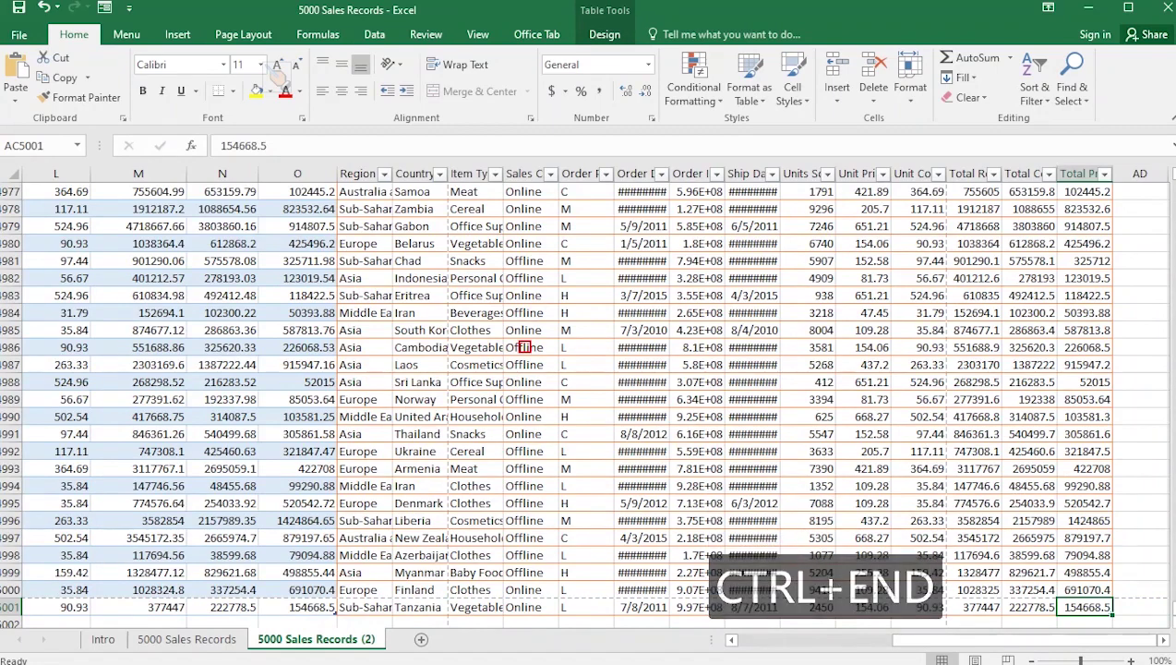
pyautogui.hotkey('ctrl', 'Home')
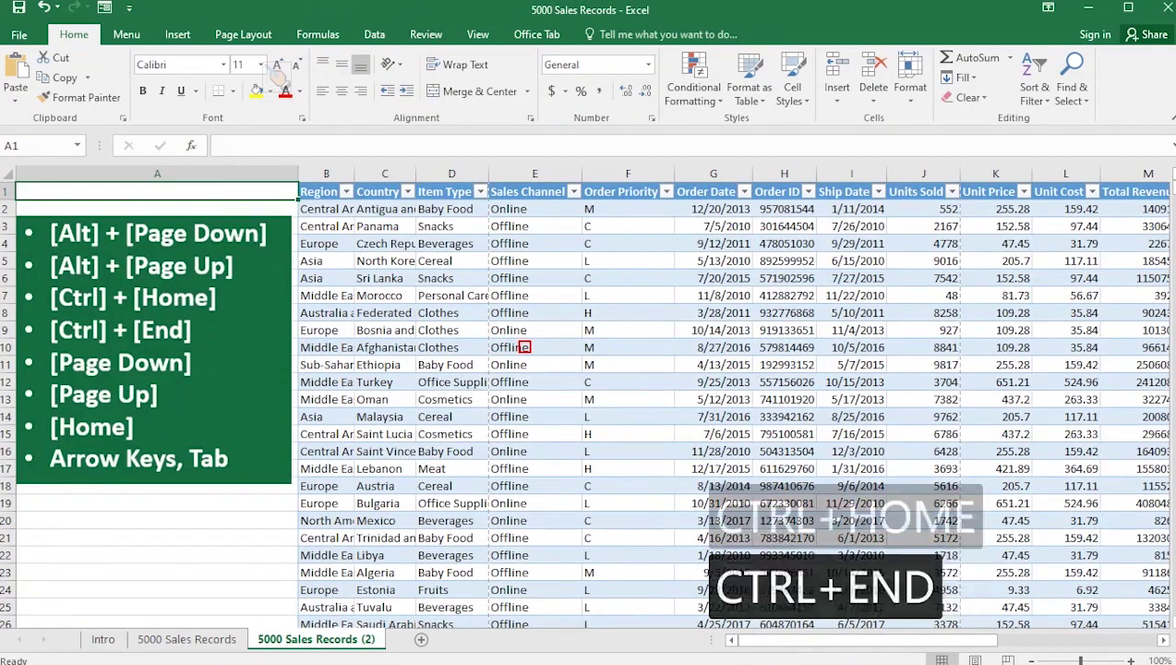
pyautogui.hotkey('ctrl', 'End')
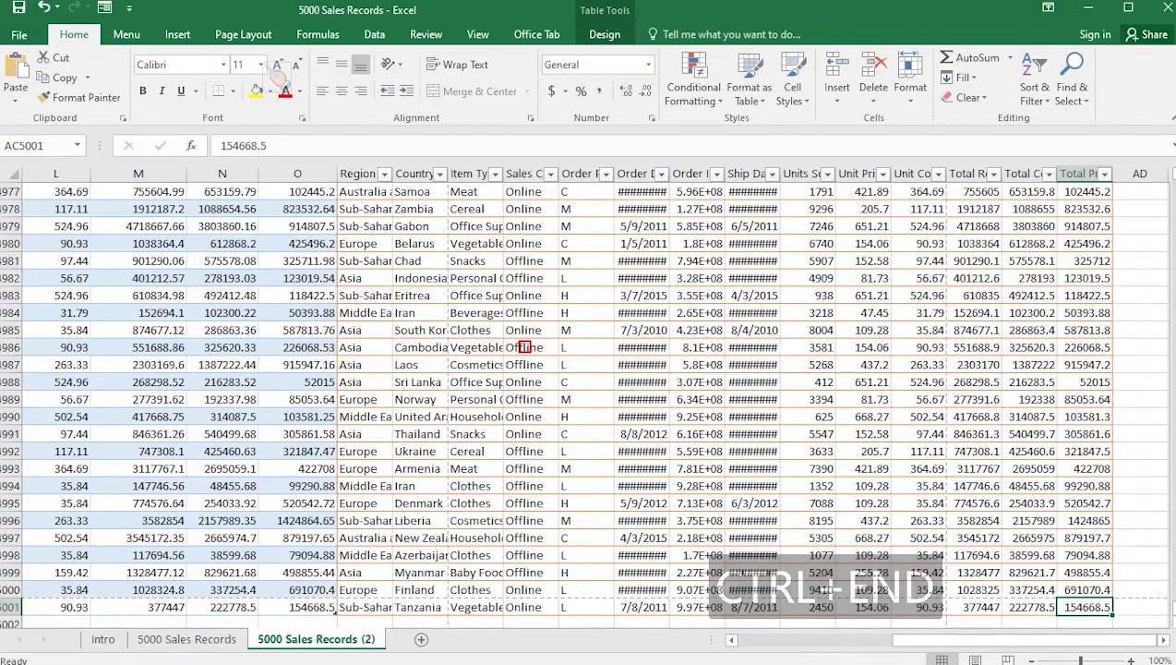
pyautogui.hotkey('ctrl', 'Home')
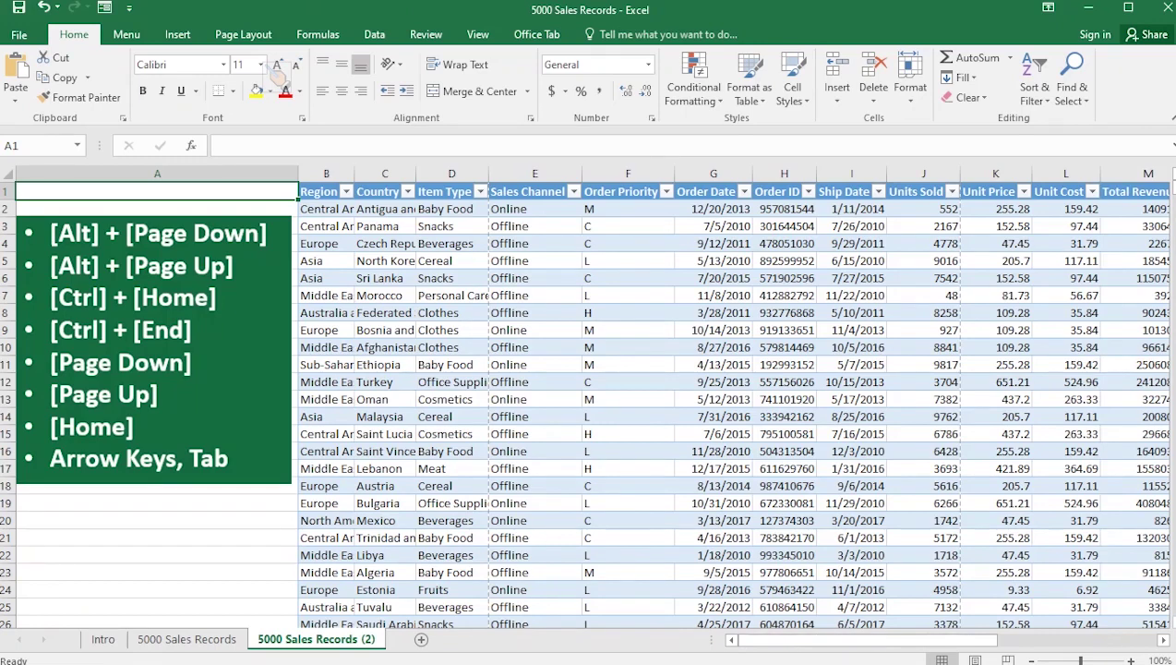
# Page down several screens of rows with Page Down, then back up to the top rows.
pyautogui.press('pageup')
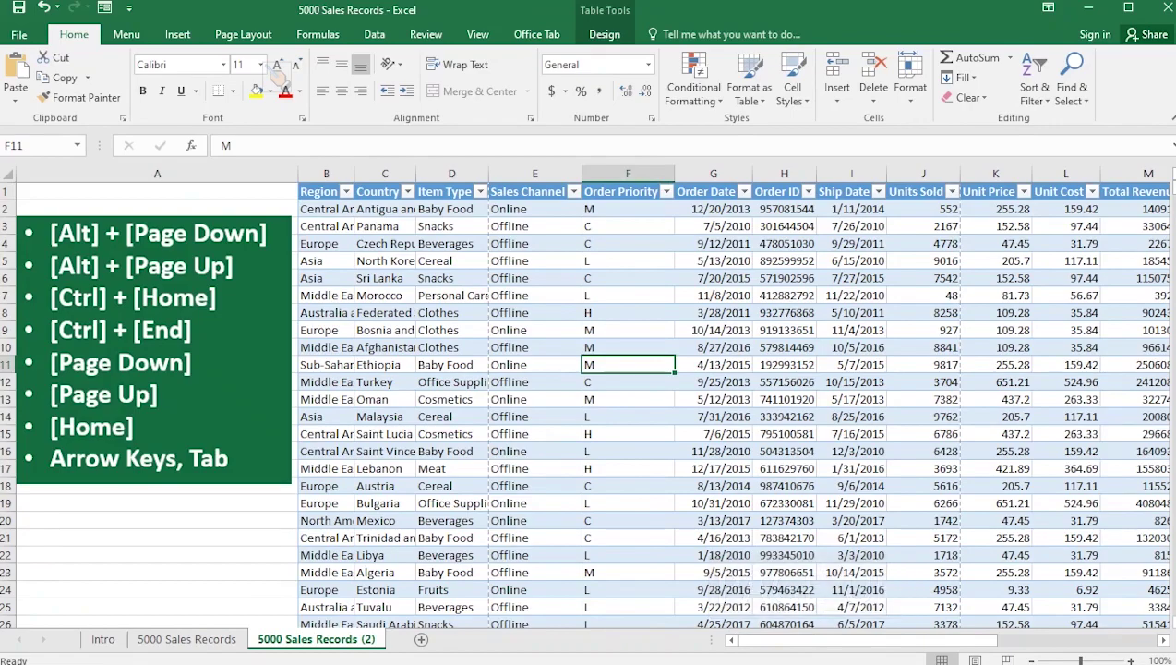
pyautogui.press('pagedown')
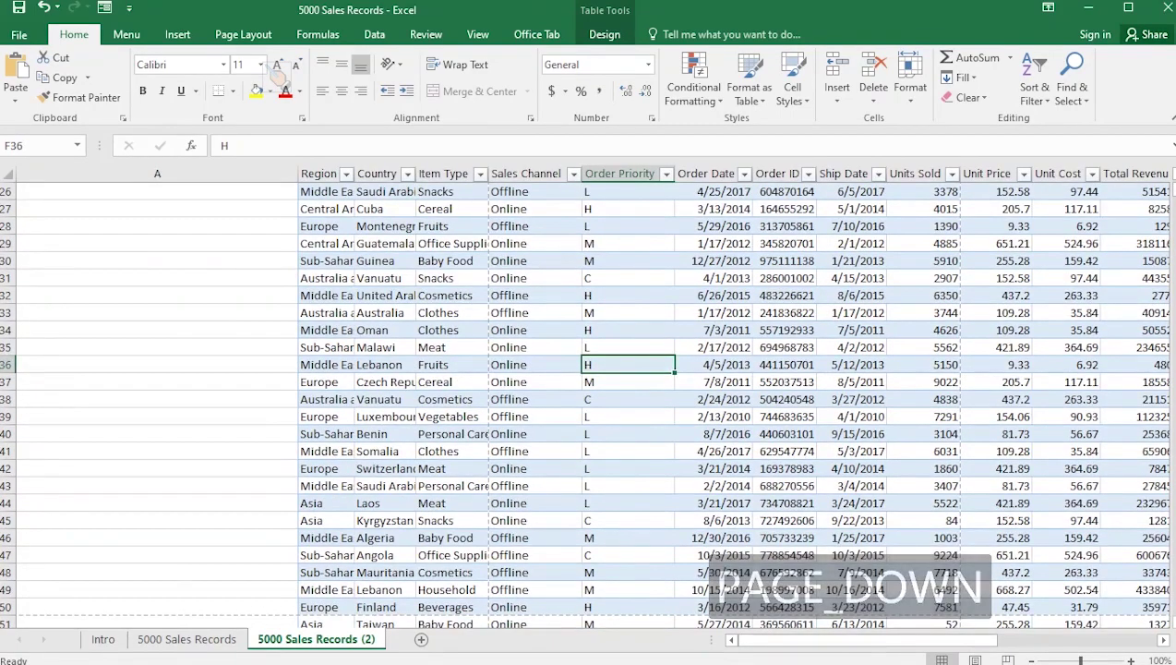
pyautogui.press('pagedown')
pyautogui.press('pagedown')
pyautogui.press('pageup')
pyautogui.press('pageup')
pyautogui.press('pageup')
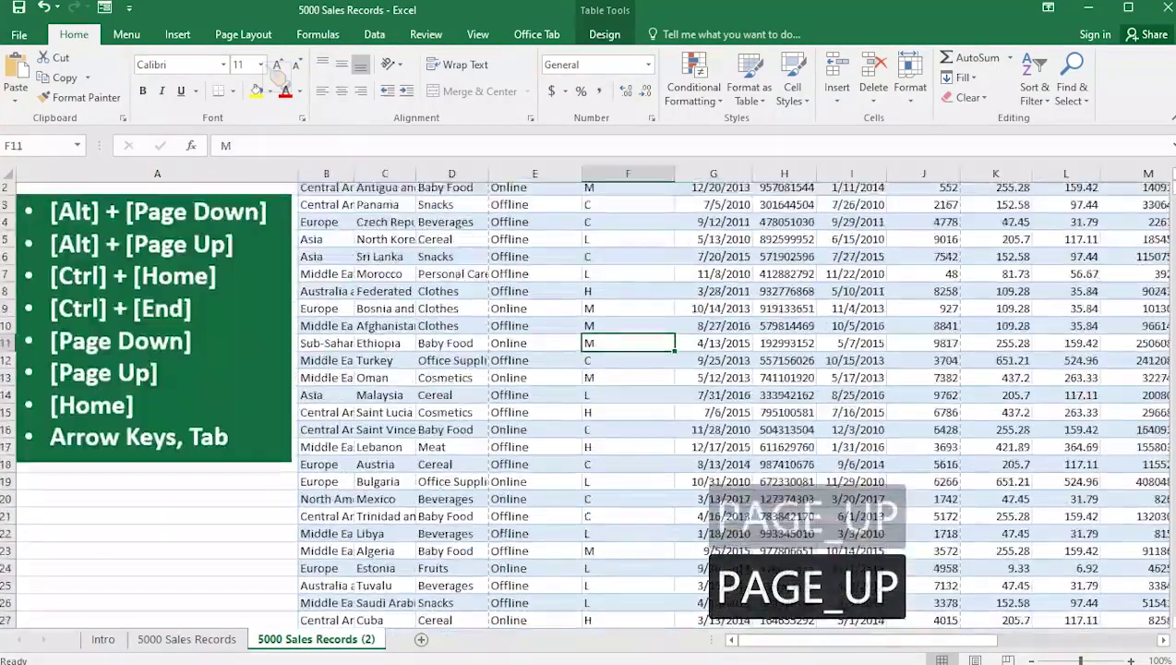
pyautogui.scroll(1, 590, 406)
# Jump to the start of row 19 with Home, then switch back to the 5000 Sales Records sheet.
pyautogui.click(712, 503)
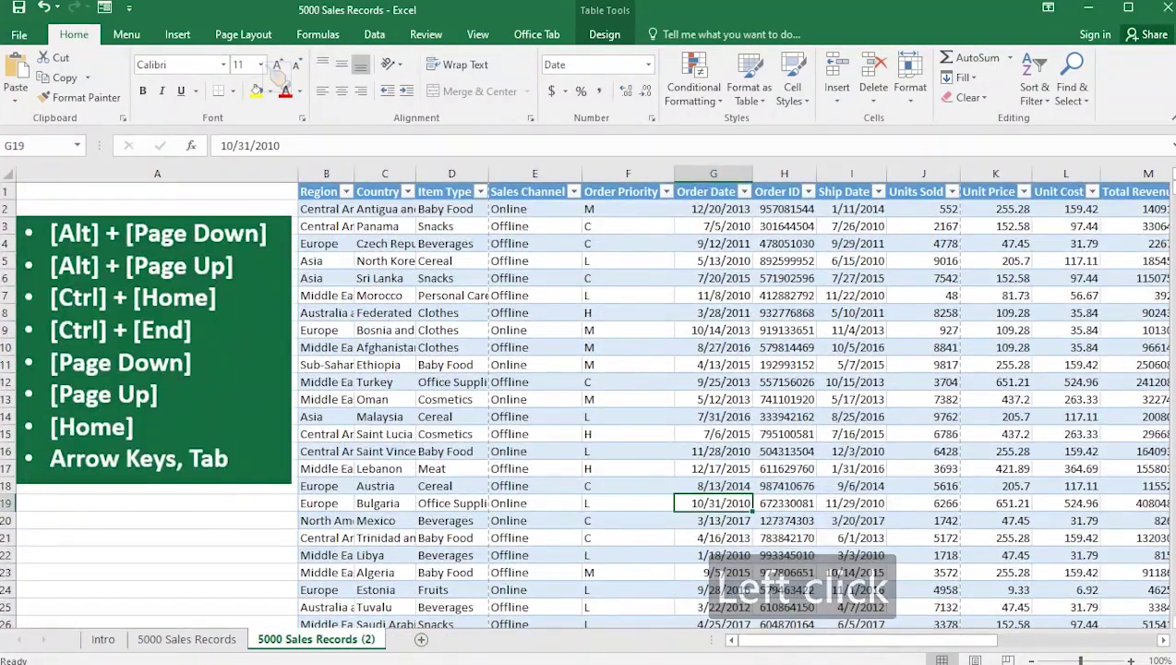
pyautogui.press('Home')
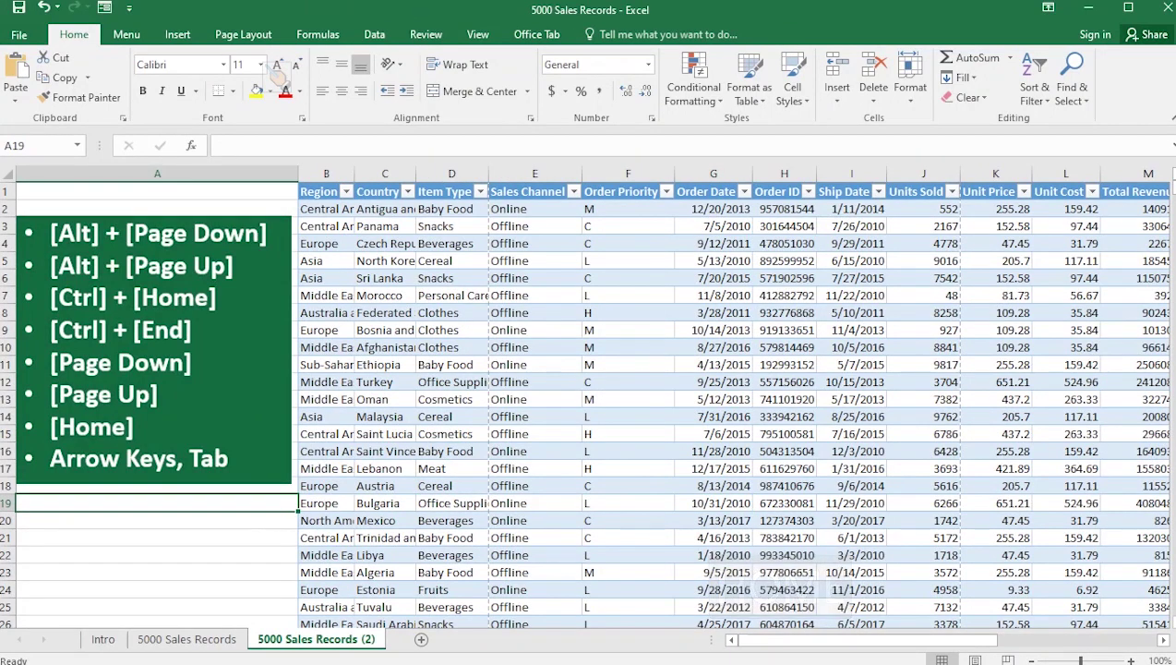
pyautogui.press('End')
pyautogui.click(451, 330)
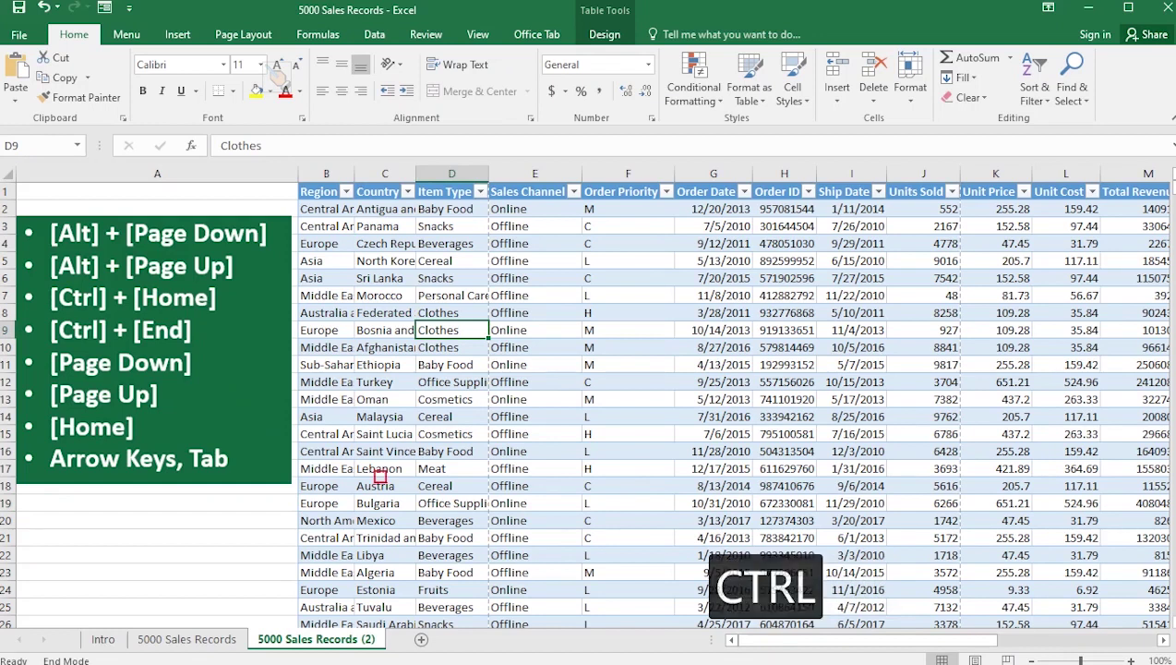
pyautogui.hotkey('ctrl', 'alt', 'Right')
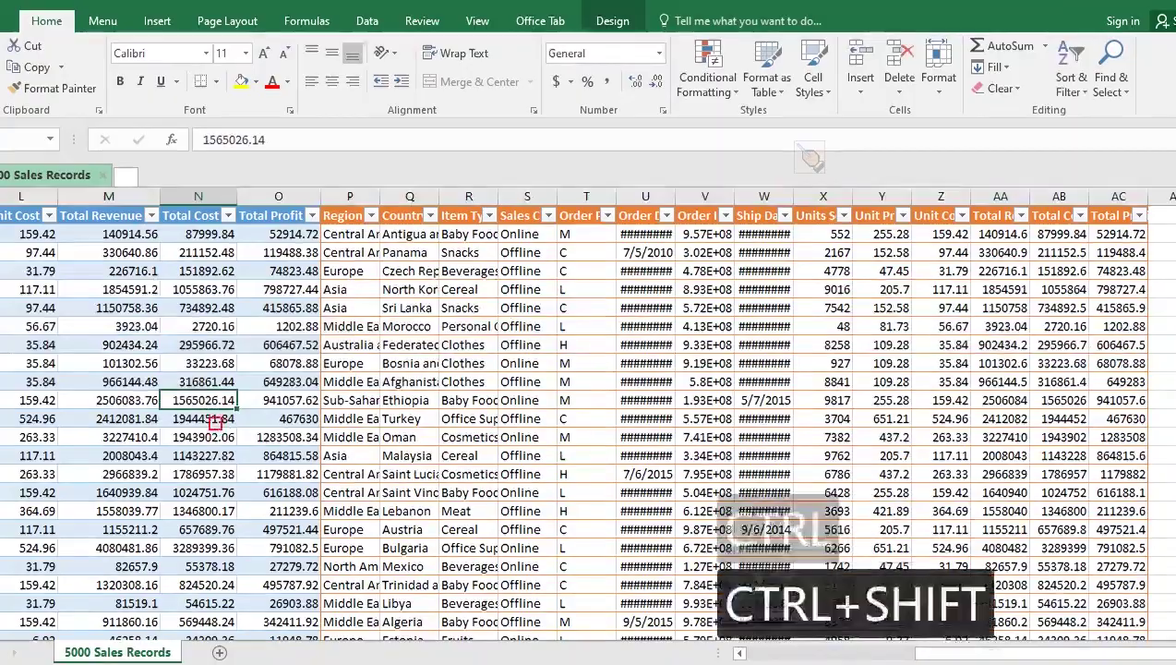
# Stretch the selection to the table edges: right to the last column, up, down, and left to column A.
pyautogui.hotkey('ctrl', 'shift', 'Right')
pyautogui.hotkey('ctrl', 'shift', 'Up')
pyautogui.hotkey('ctrl', 'shift', 'Down')
pyautogui.hotkey('ctrl', 'shift', 'Up')
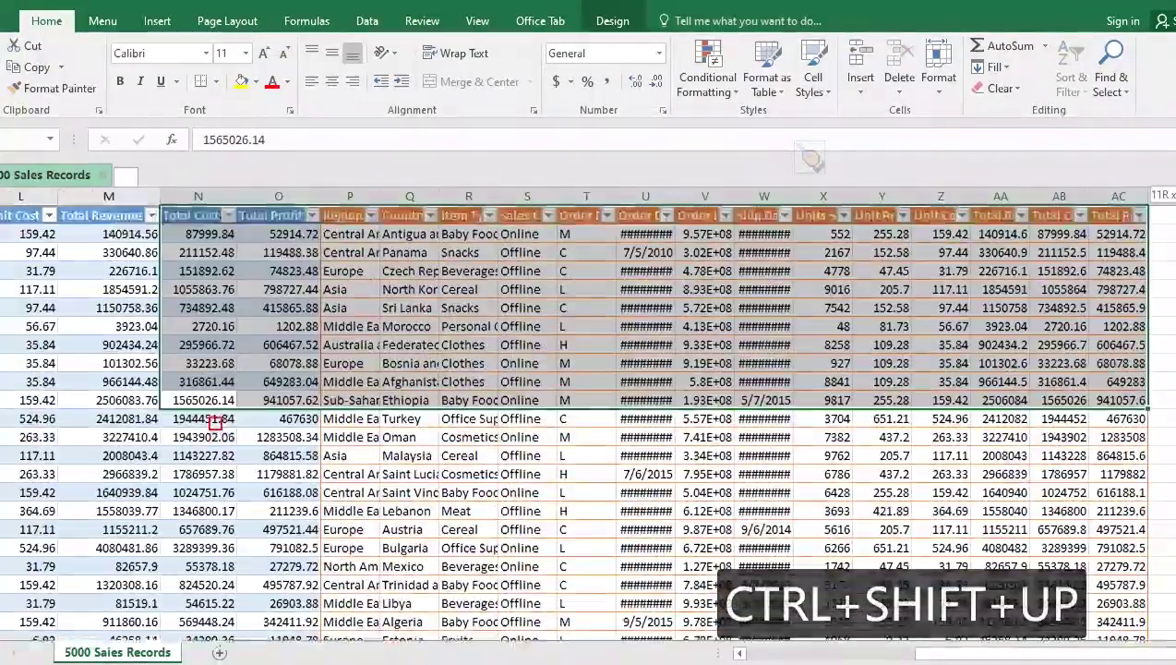
pyautogui.hotkey('ctrl', 'shift', 'Left')
# Grow a block from Order Date down to row 24 and across to Unit Cost, then extend it to the last column.
pyautogui.hotkey('shift', 'Down')
pyautogui.hotkey('shift', 'Down')
pyautogui.hotkey('shift', 'Down')
pyautogui.hotkey('shift', 'Down')
pyautogui.hotkey('shift', 'Down')
pyautogui.hotkey('shift', 'Down')
pyautogui.hotkey('shift', 'Down')
pyautogui.hotkey('shift', 'Down')
pyautogui.hotkey('shift', 'Down')
pyautogui.hotkey('shift', 'Down')
pyautogui.hotkey('shift', 'Down')
pyautogui.hotkey('shift', 'Down')
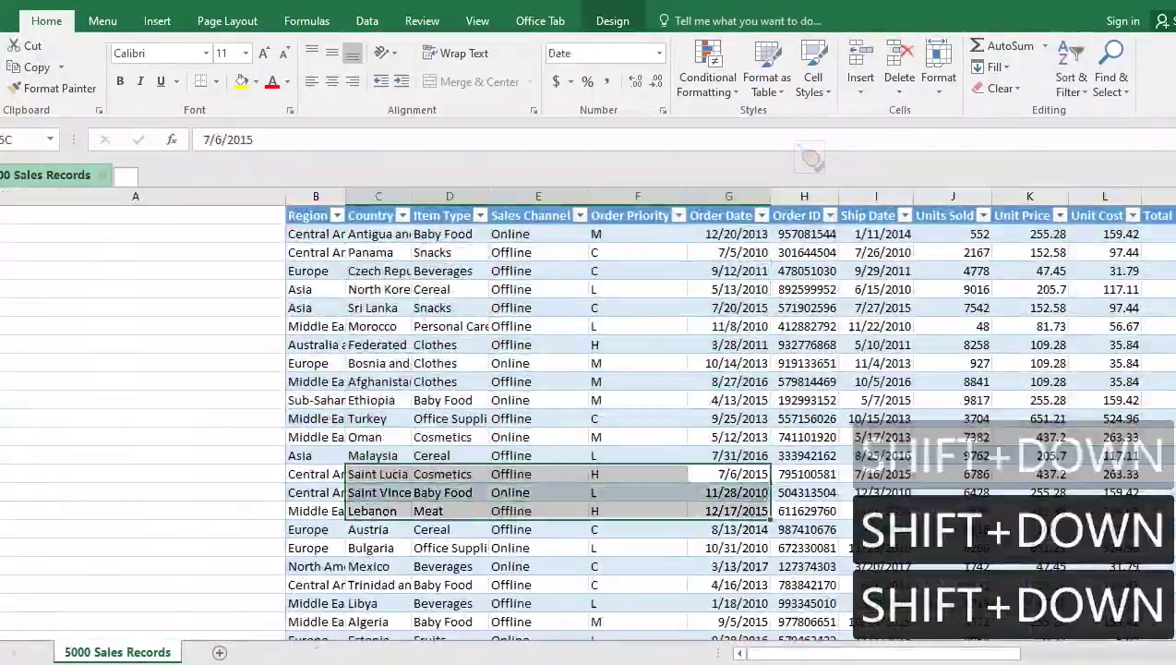
pyautogui.hotkey('shift', 'Down')
pyautogui.hotkey('shift', 'Down')
pyautogui.hotkey('shift', 'Down')
pyautogui.hotkey('shift', 'Down')
pyautogui.hotkey('shift', 'Down')
pyautogui.hotkey('shift', 'Down')
pyautogui.hotkey('shift', 'Down')
pyautogui.hotkey('shift', 'Down')
pyautogui.hotkey('shift', 'Right')
pyautogui.hotkey('shift', 'Right')
pyautogui.hotkey('shift', 'Right')
pyautogui.hotkey('shift', 'Right')
pyautogui.hotkey('shift', 'Right')
pyautogui.hotkey('shift', 'Right')
pyautogui.hotkey('shift', 'Right')
pyautogui.hotkey('shift', 'Right')
pyautogui.hotkey('shift', 'Right')
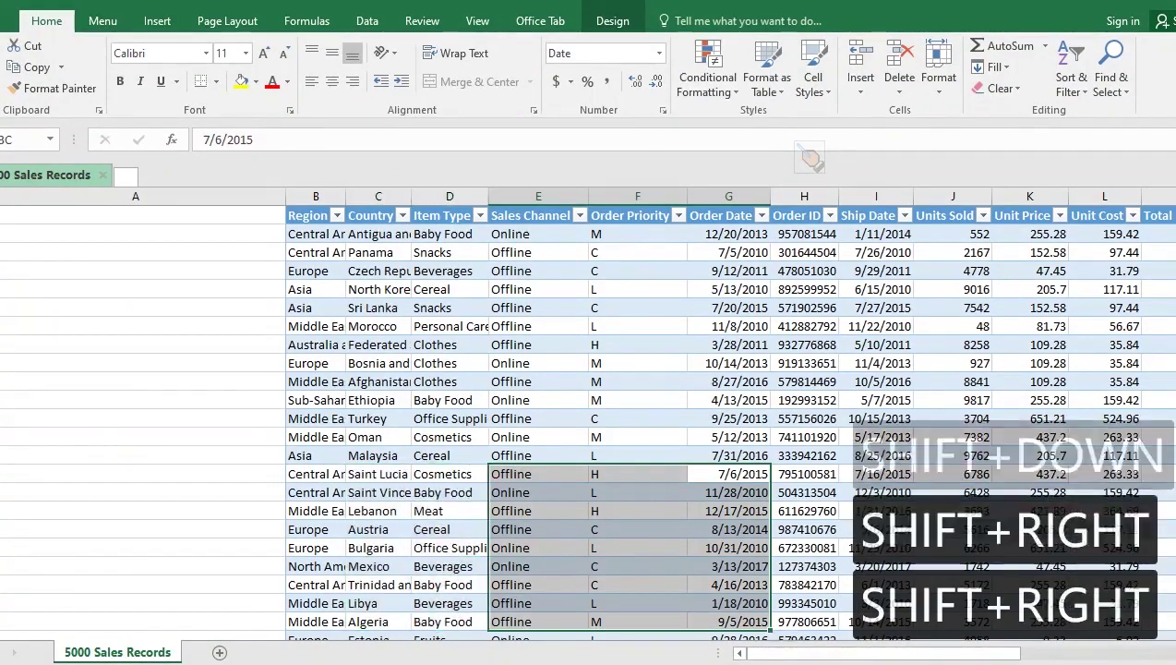
pyautogui.hotkey('shift', 'Up')
pyautogui.hotkey('shift', 'Up')
pyautogui.hotkey('shift', 'Up')
pyautogui.hotkey('shift', 'Up')
pyautogui.hotkey('shift', 'Up')
pyautogui.hotkey('shift', 'Up')
pyautogui.hotkey('shift', 'Up')
pyautogui.hotkey('shift', 'Up')
pyautogui.hotkey('shift', 'Up')
pyautogui.hotkey('shift', 'Up')
pyautogui.hotkey('shift', 'Up')
pyautogui.hotkey('shift', 'Up')
pyautogui.hotkey('shift', 'Up')
pyautogui.hotkey('shift', 'Up')
pyautogui.hotkey('shift', 'Up')
pyautogui.hotkey('shift', 'Up')
pyautogui.hotkey('shift', 'Up')
pyautogui.hotkey('shift', 'Up')
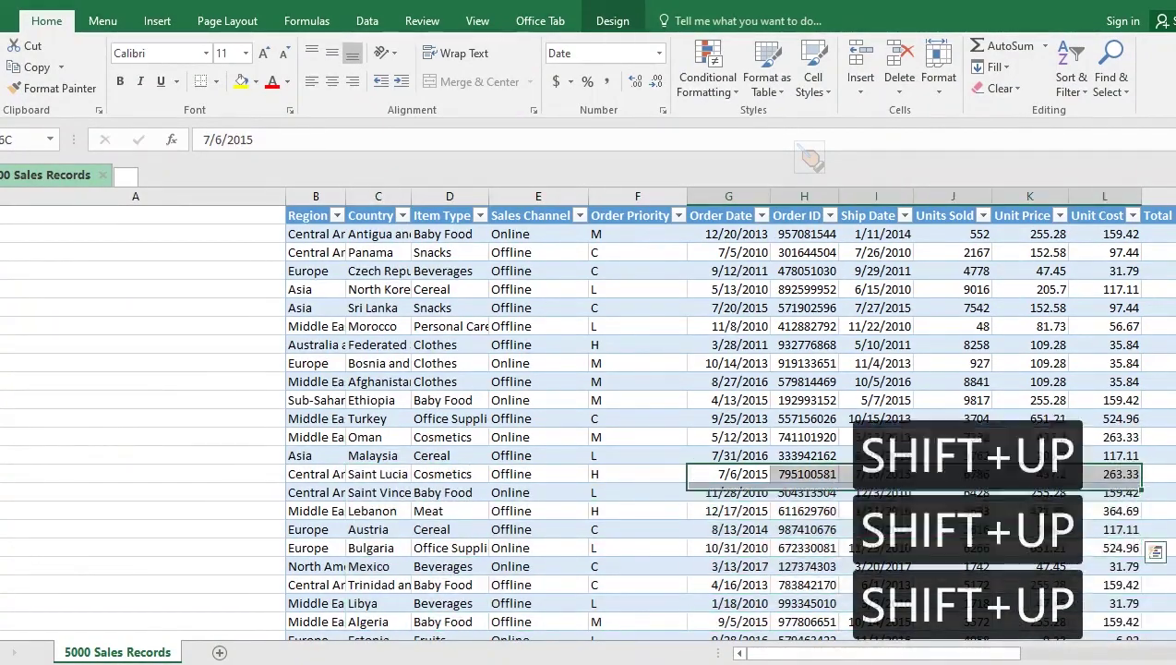
pyautogui.hotkey('ctrl', 'shift', 'Right')
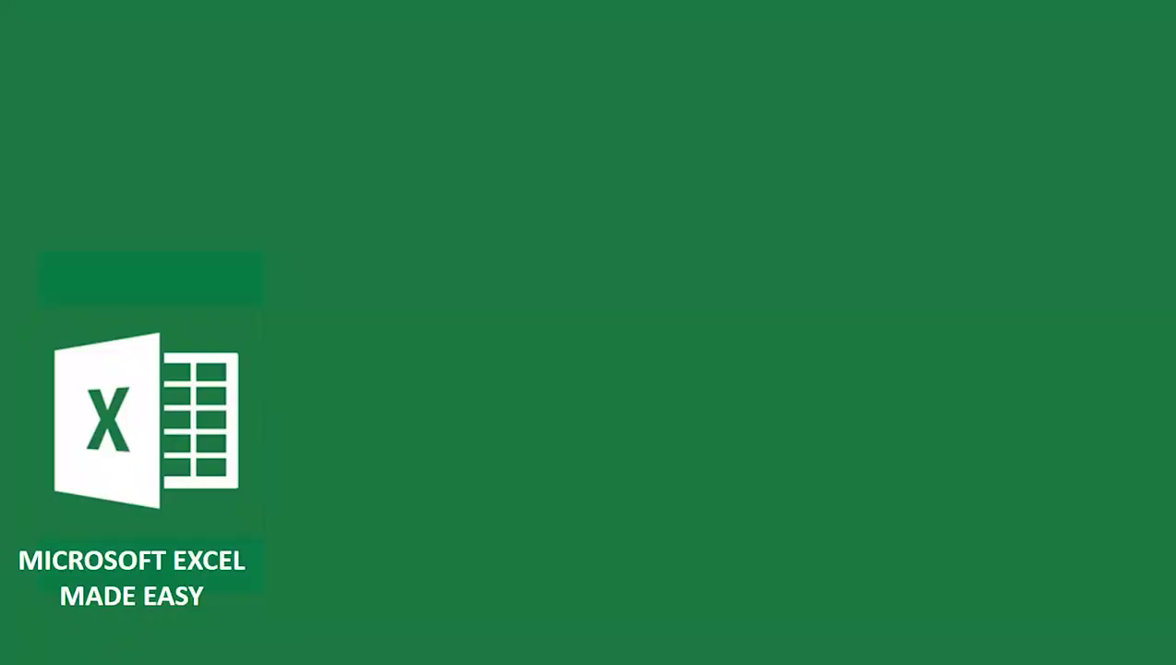